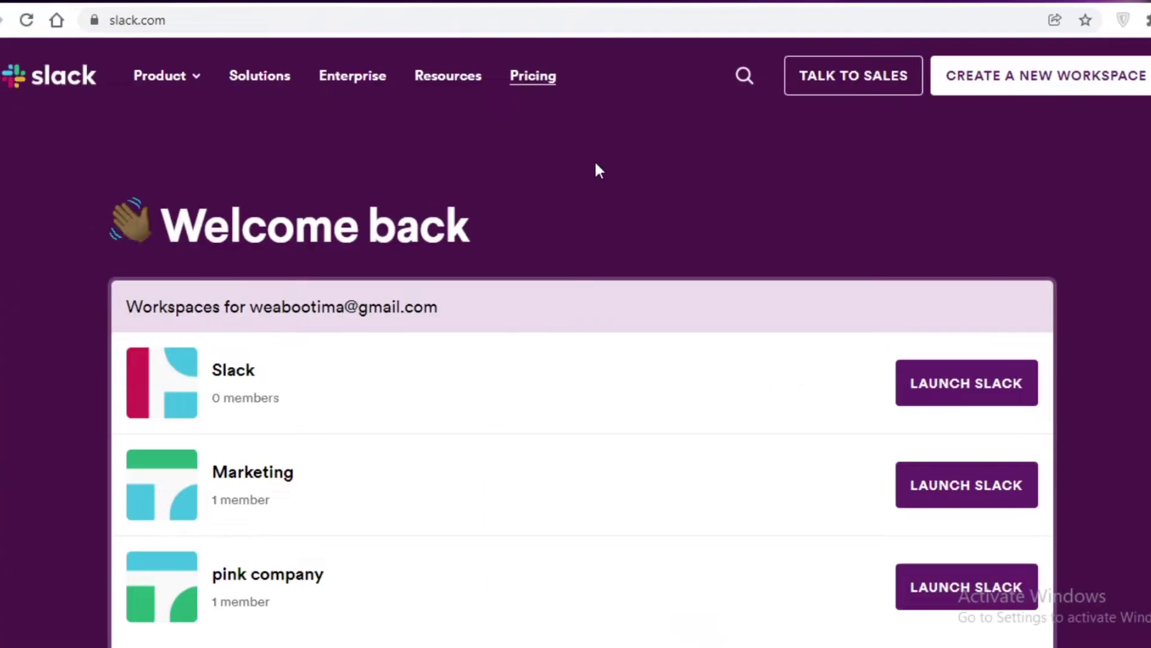
Scroll down the Slack workspace page to the footer and back up.
scroll(595, 160, down, 5)
scroll(595, 168, down, 5)
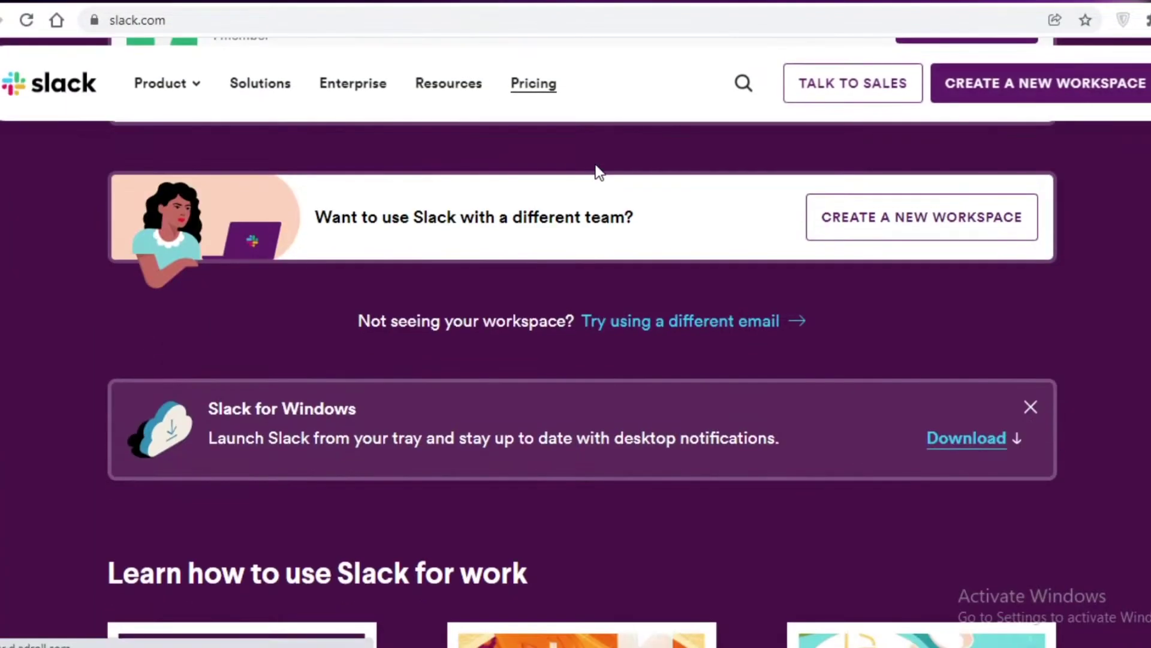
scroll(596, 172, down, 10)
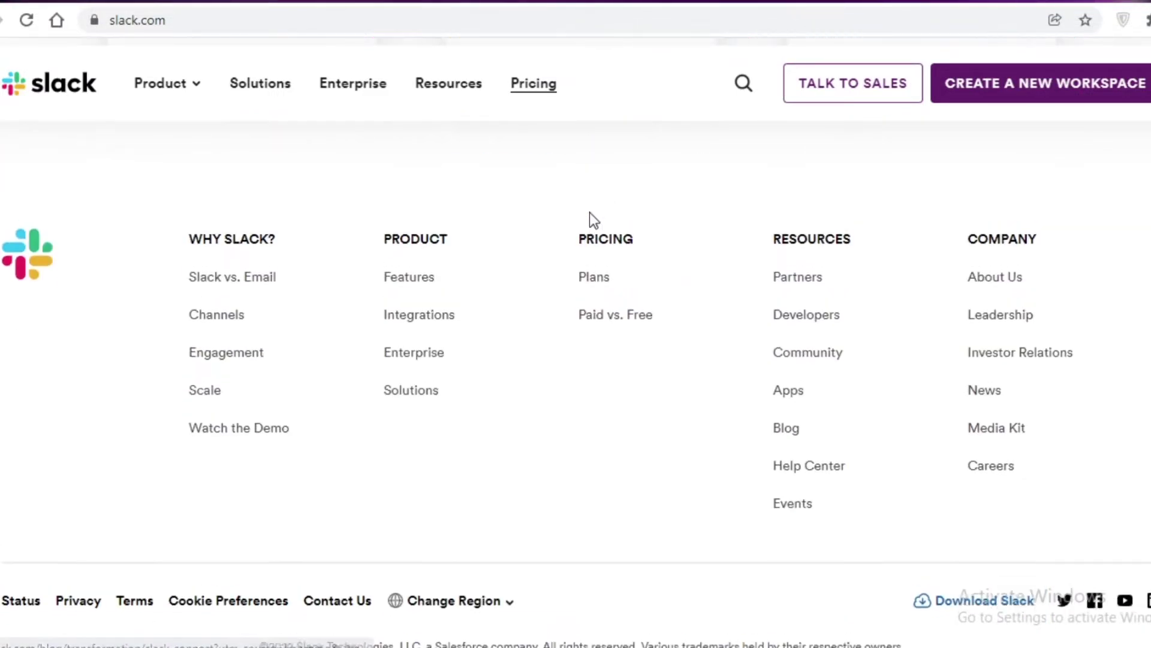
scroll(591, 221, up, 10)
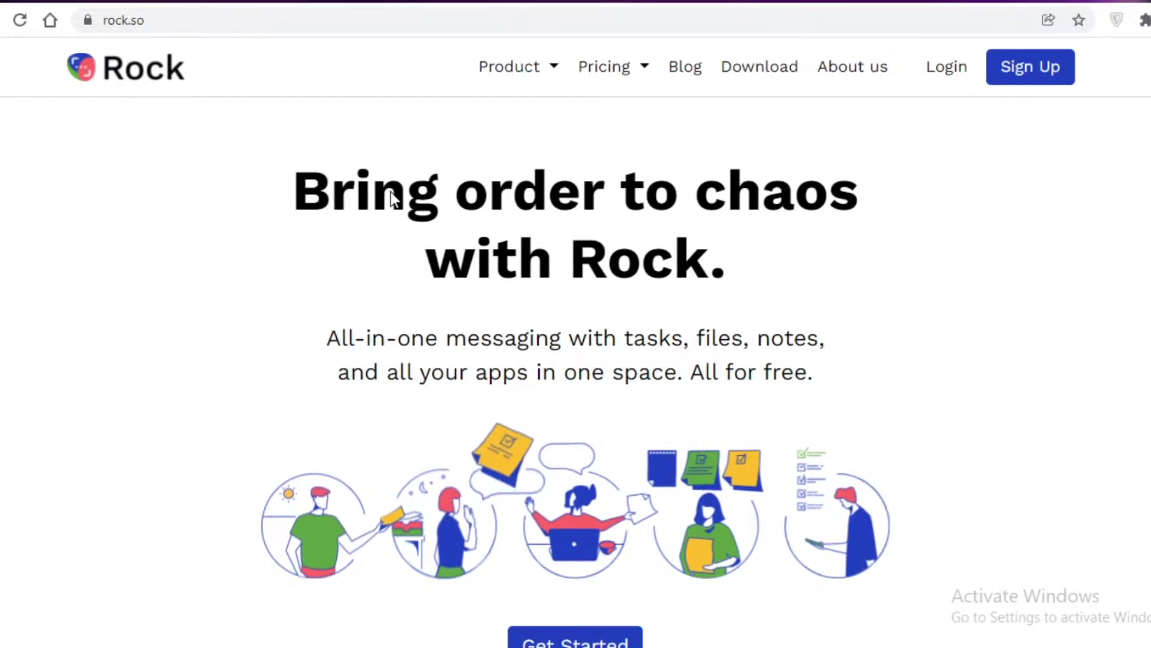
Sign up for Rock with a Google account through the Google sign-in popup.
scroll(735, 239, down, 1)
scroll(807, 209, up, 1)
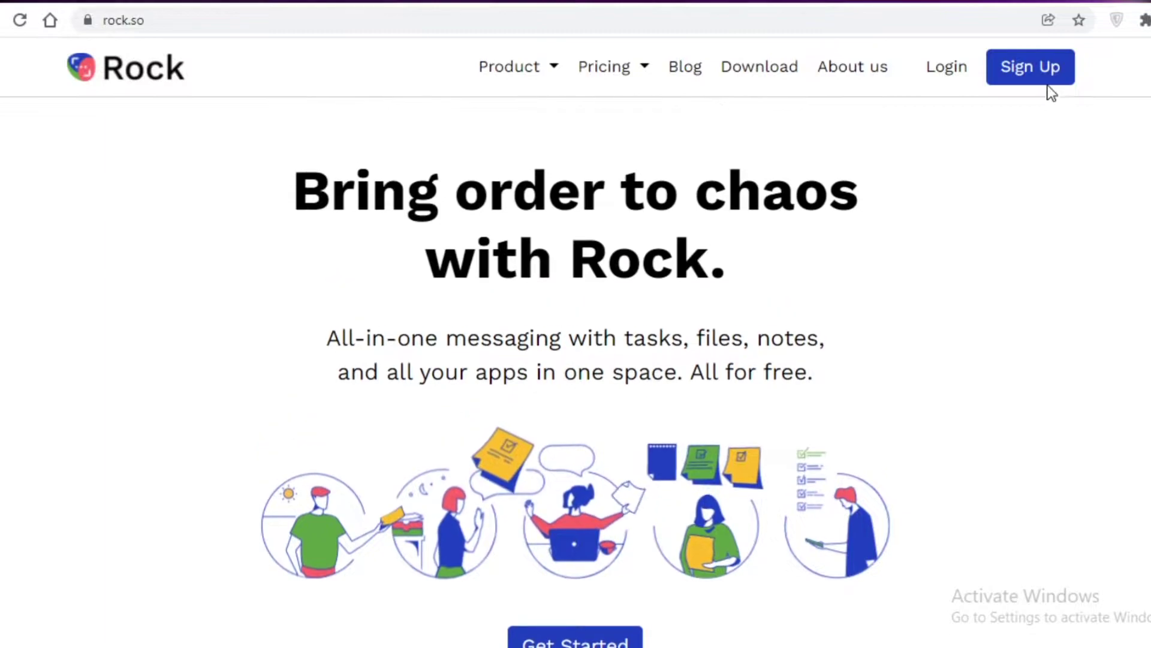
click(1045, 74)
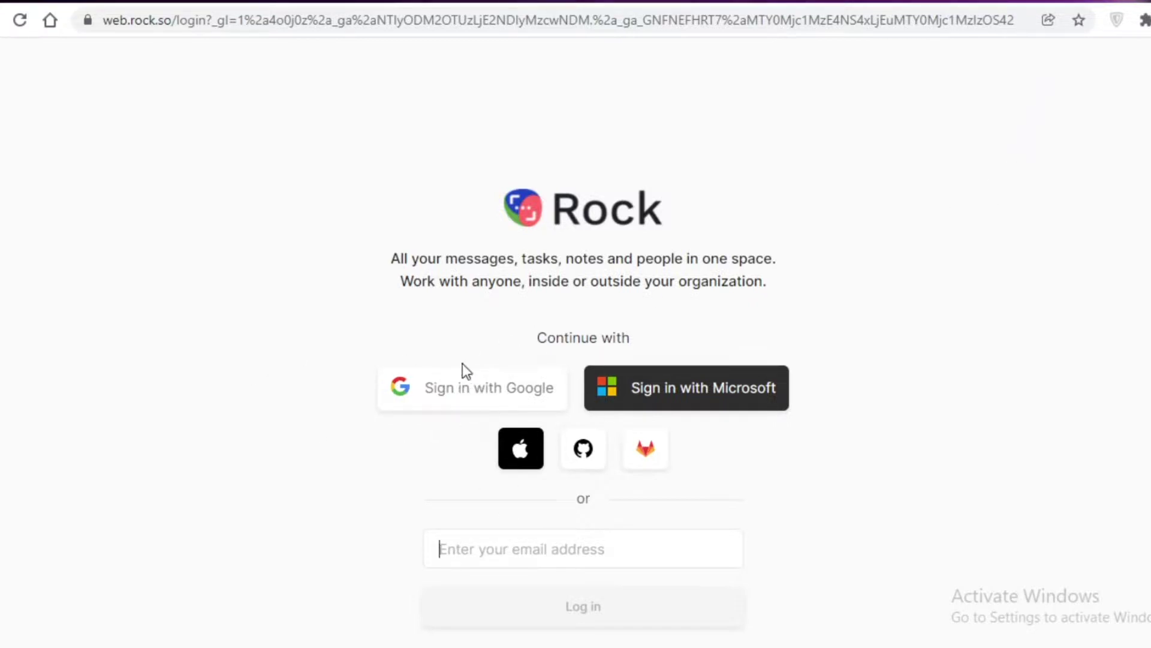
click(488, 386)
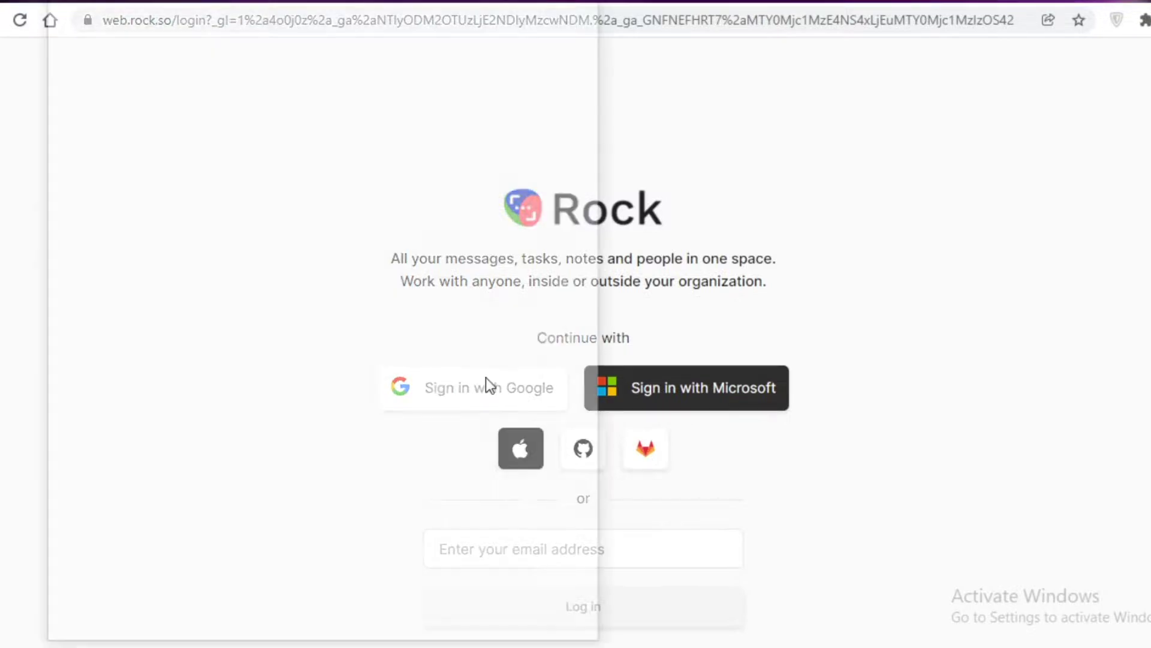
drag(445, 48, 294, 340)
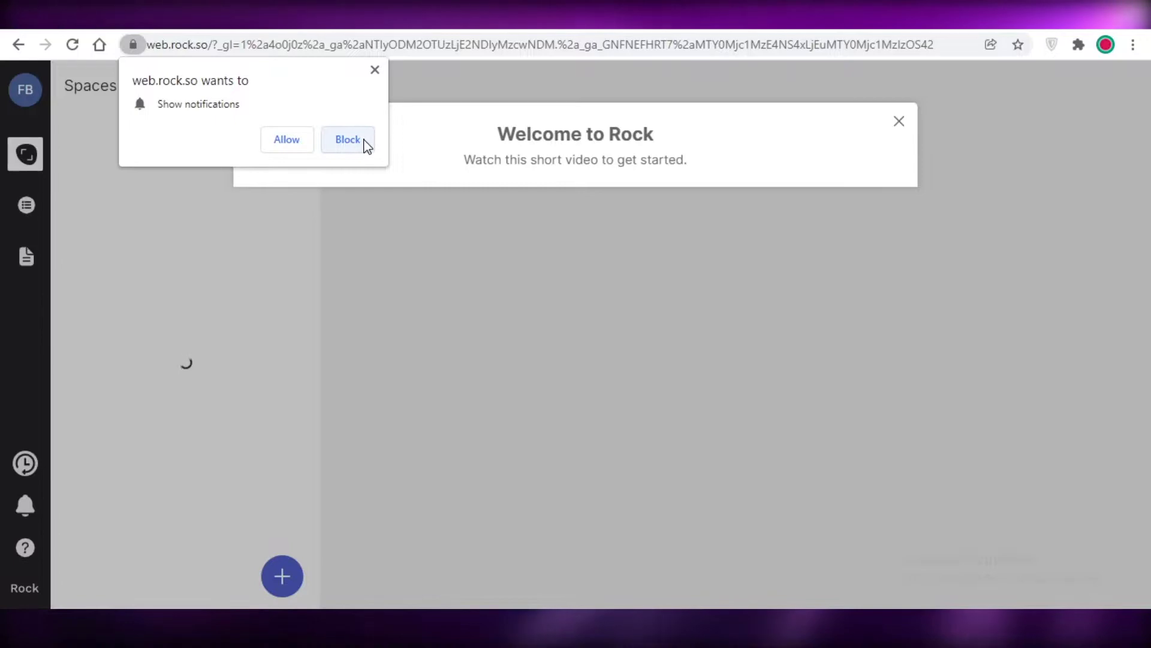
Block Rock's notifications, close the welcome message and skip through every onboarding tour tip.
click(362, 144)
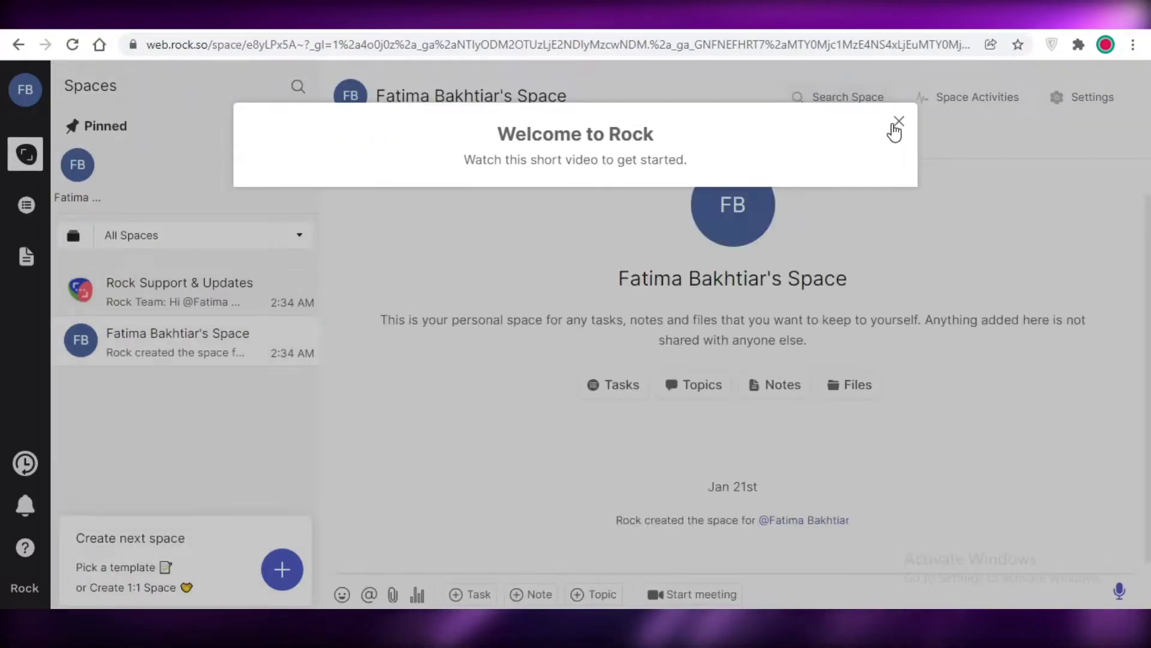
click(898, 122)
click(629, 354)
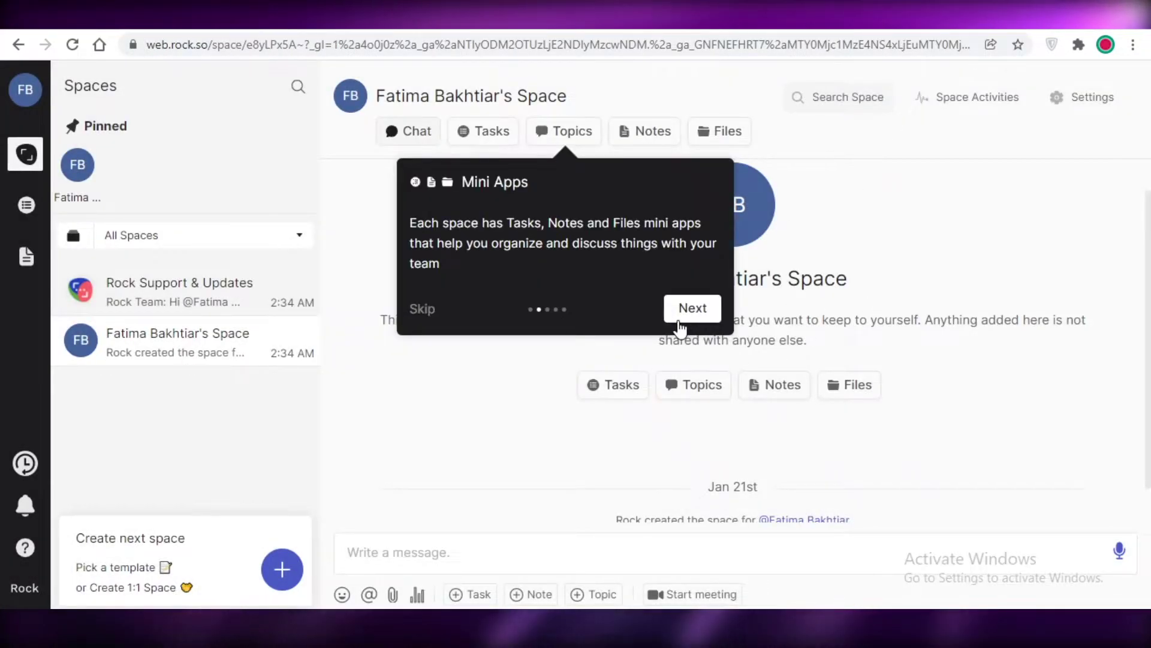
click(692, 308)
click(483, 491)
click(646, 531)
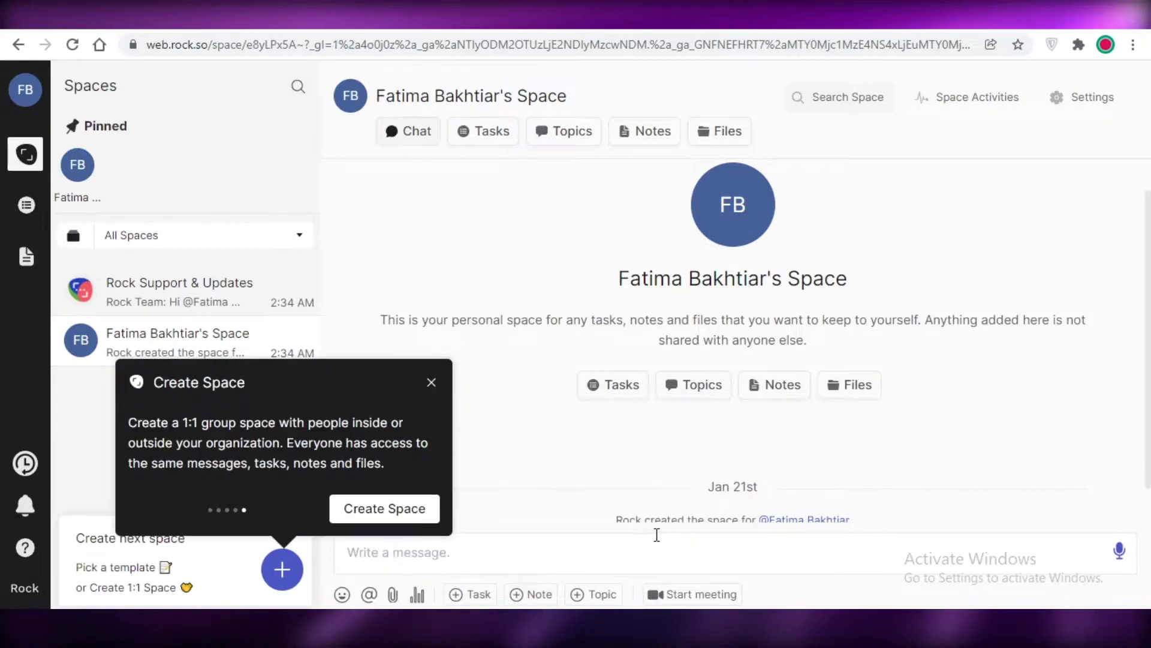
click(431, 382)
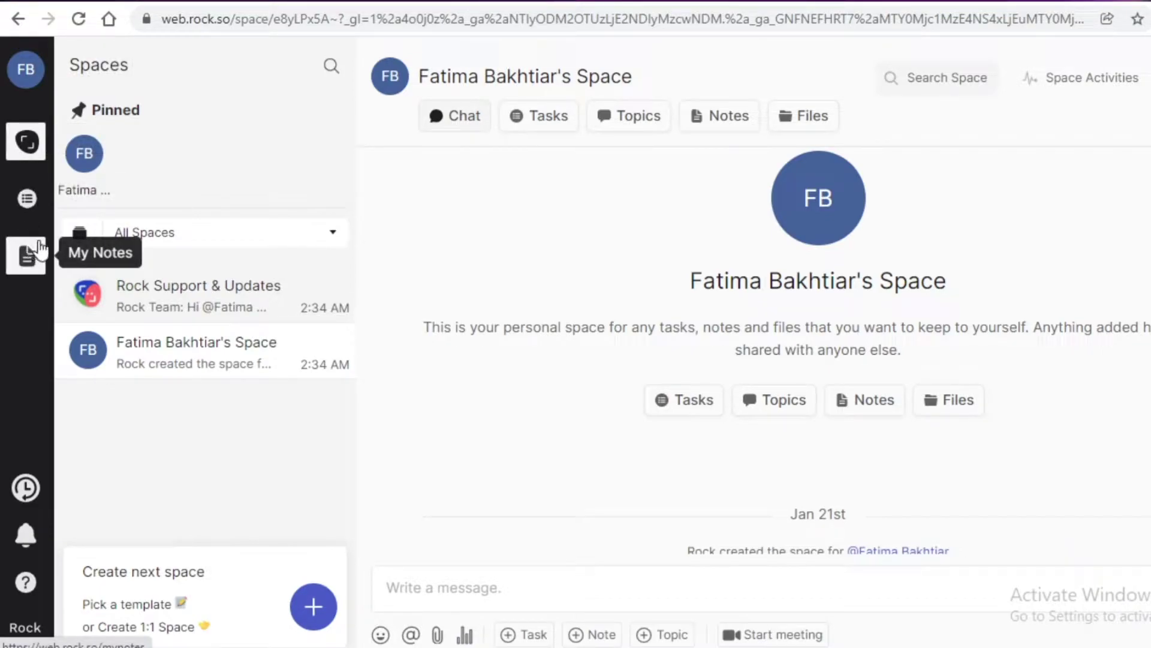
click(25, 488)
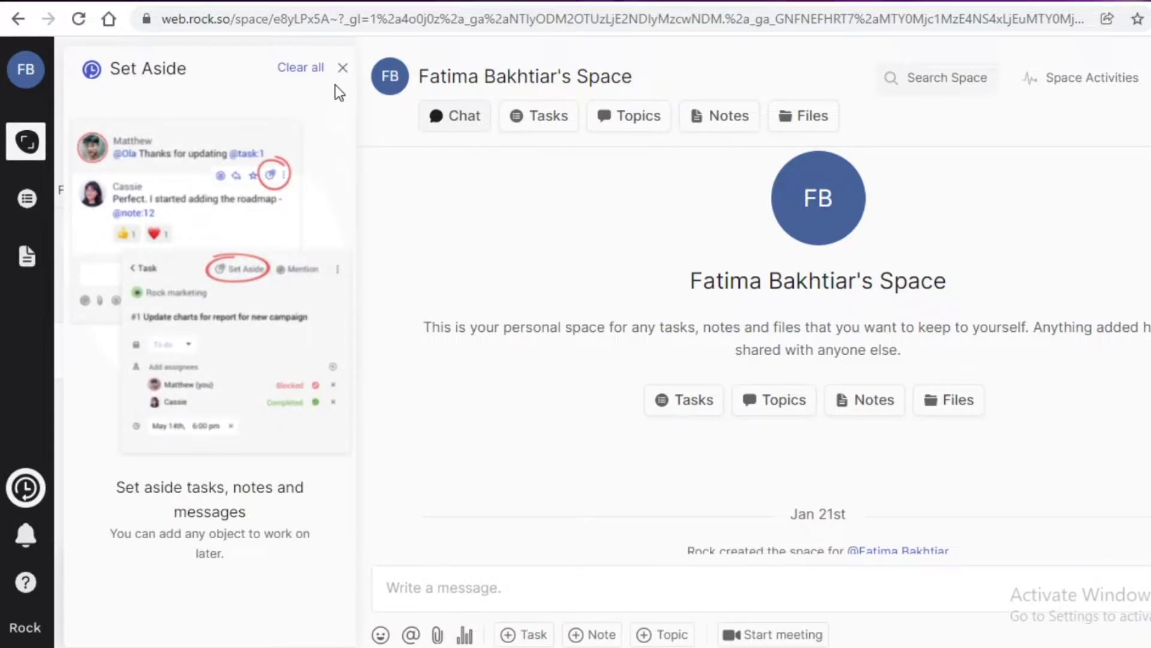
click(342, 68)
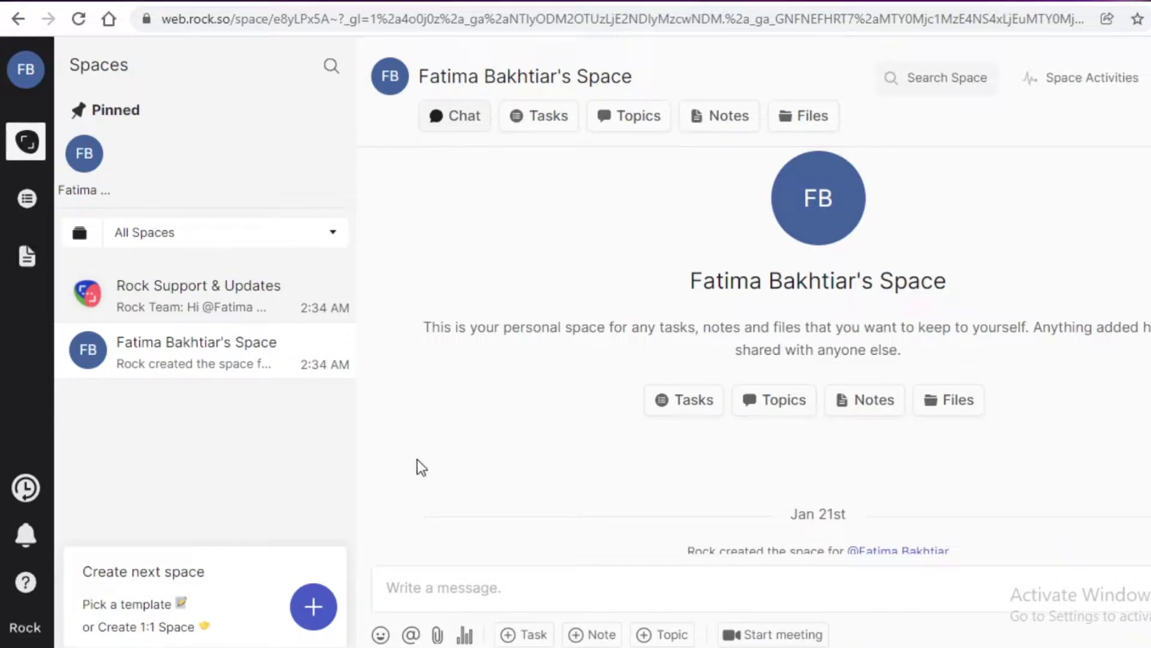
click(10, 80)
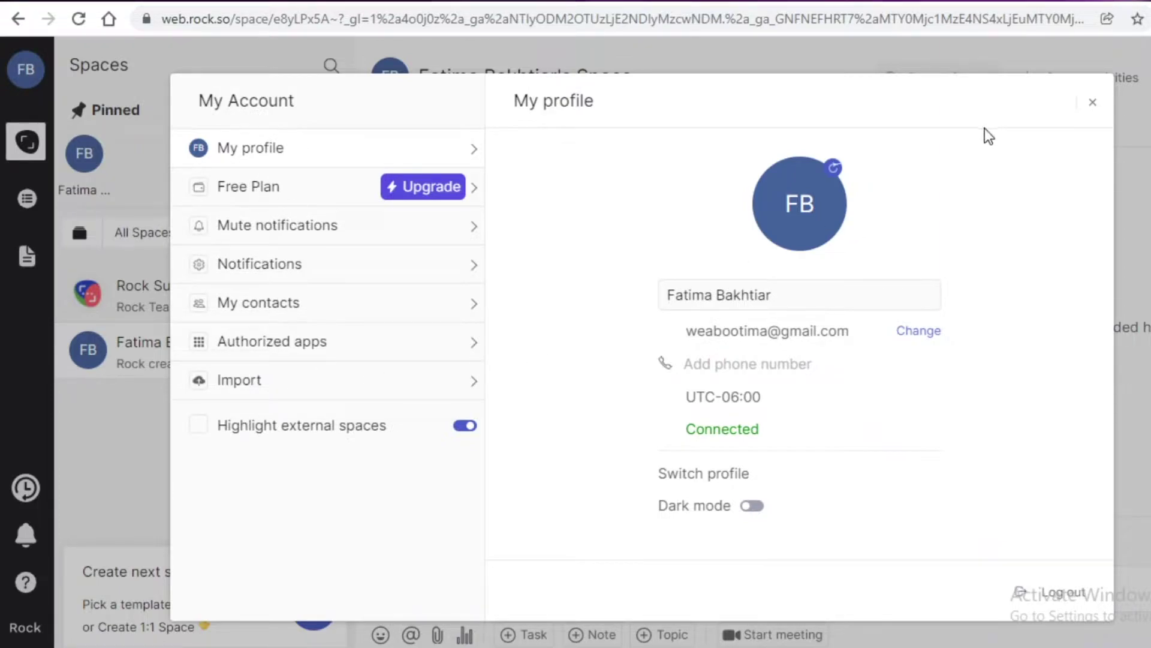
click(1092, 102)
click(36, 157)
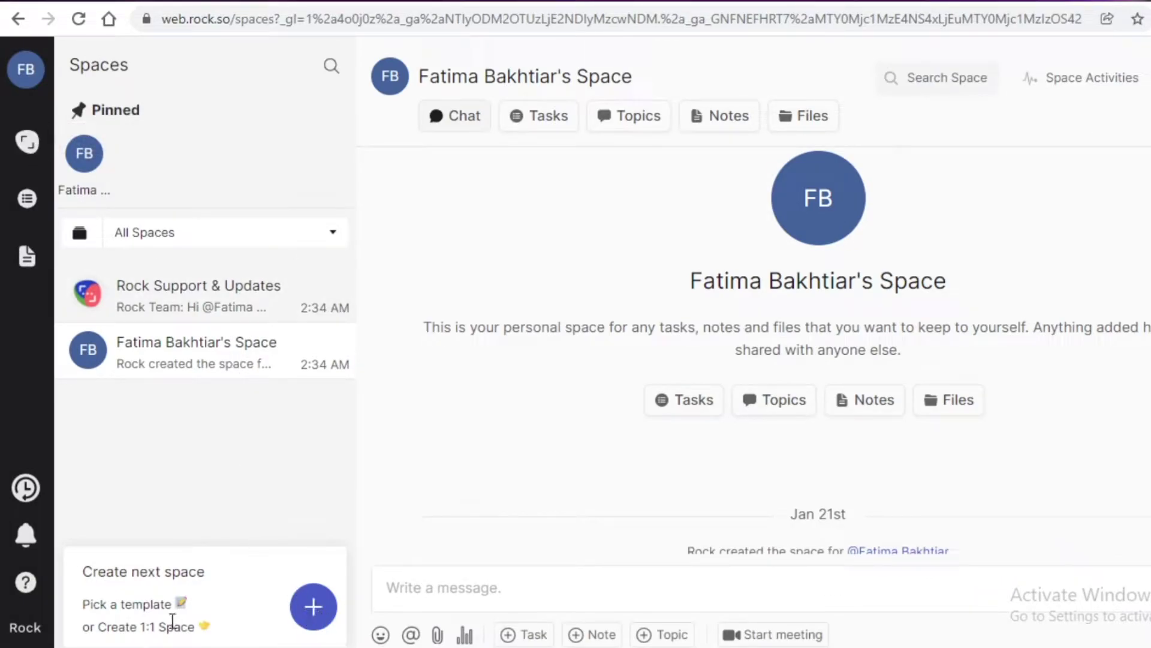
Restart creating a new space and add one invitee's e-mail address.
click(309, 593)
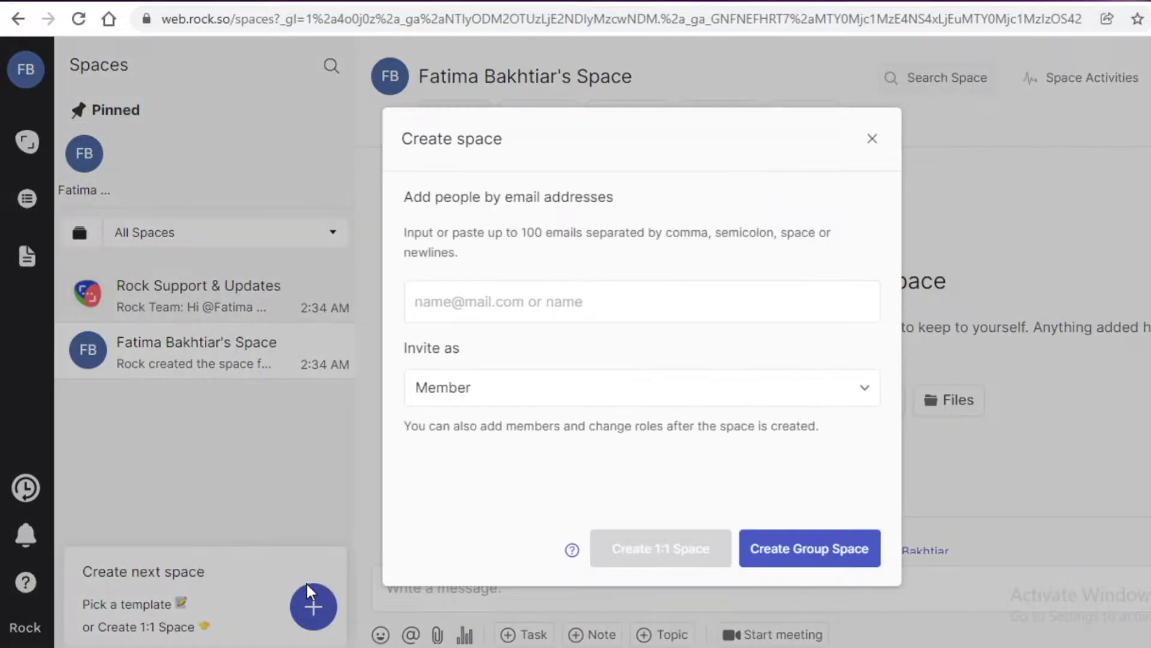
click(521, 290)
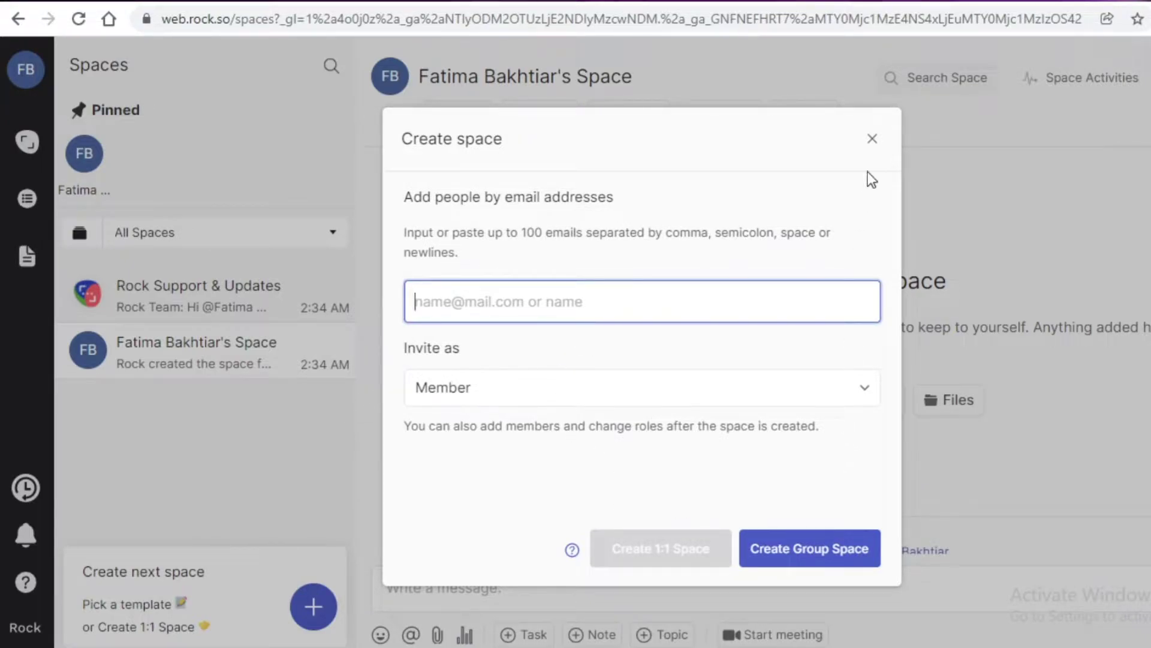
click(873, 138)
click(306, 609)
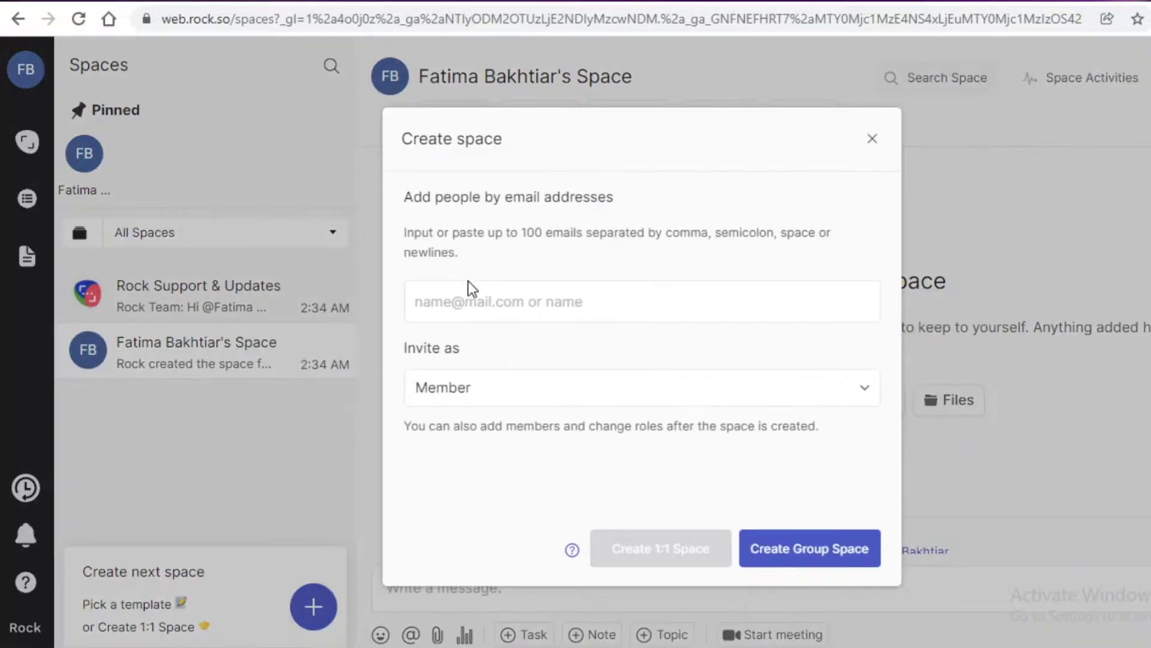
click(479, 298)
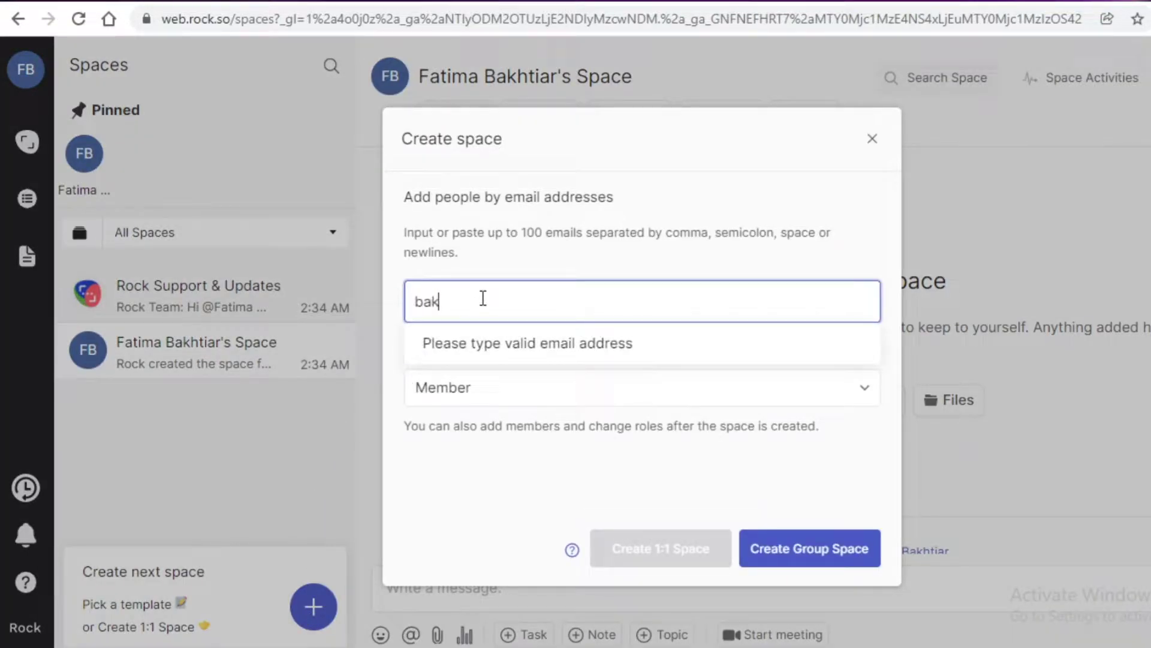
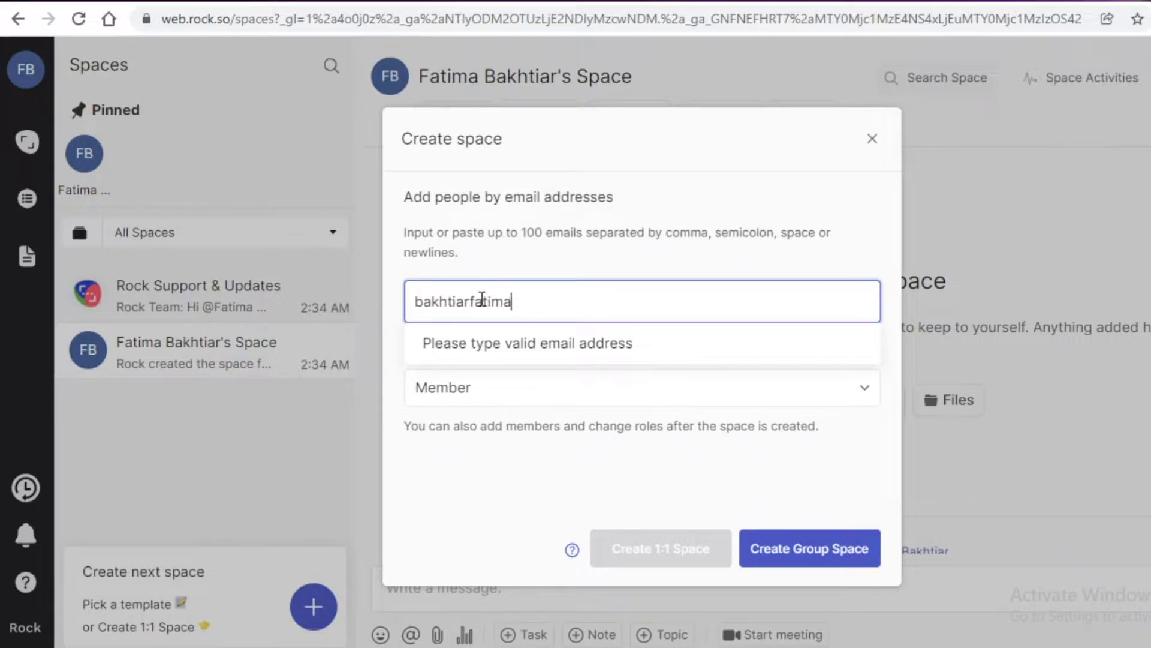
key(Return)
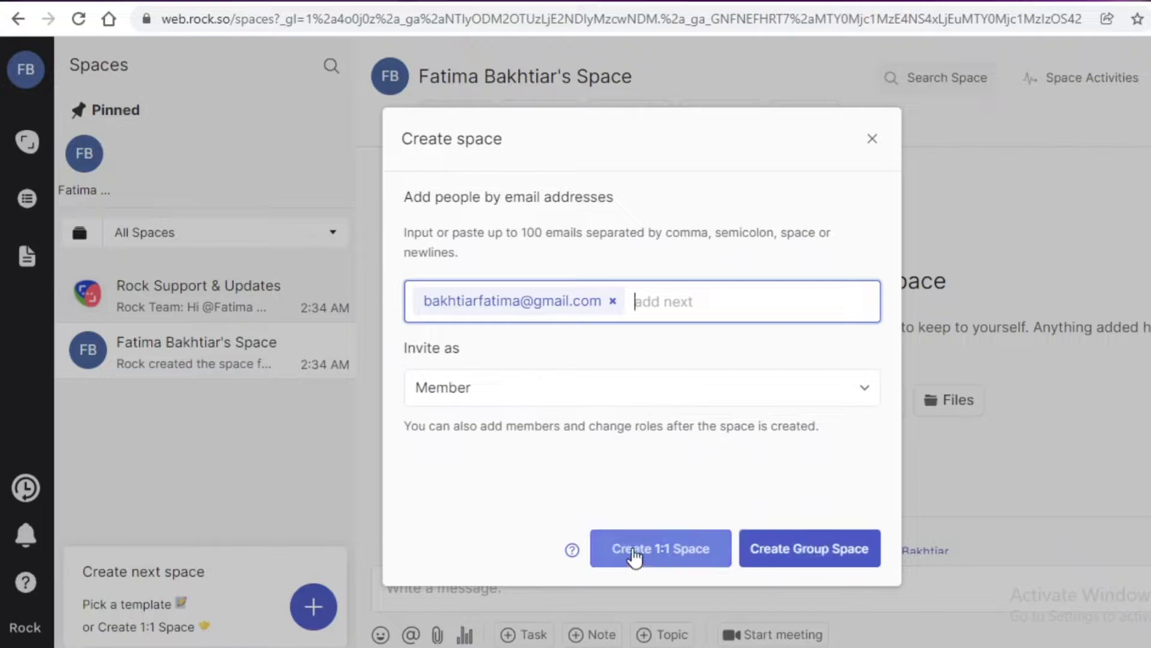
Keep the invitee's role as Member and make it a group space.
click(527, 401)
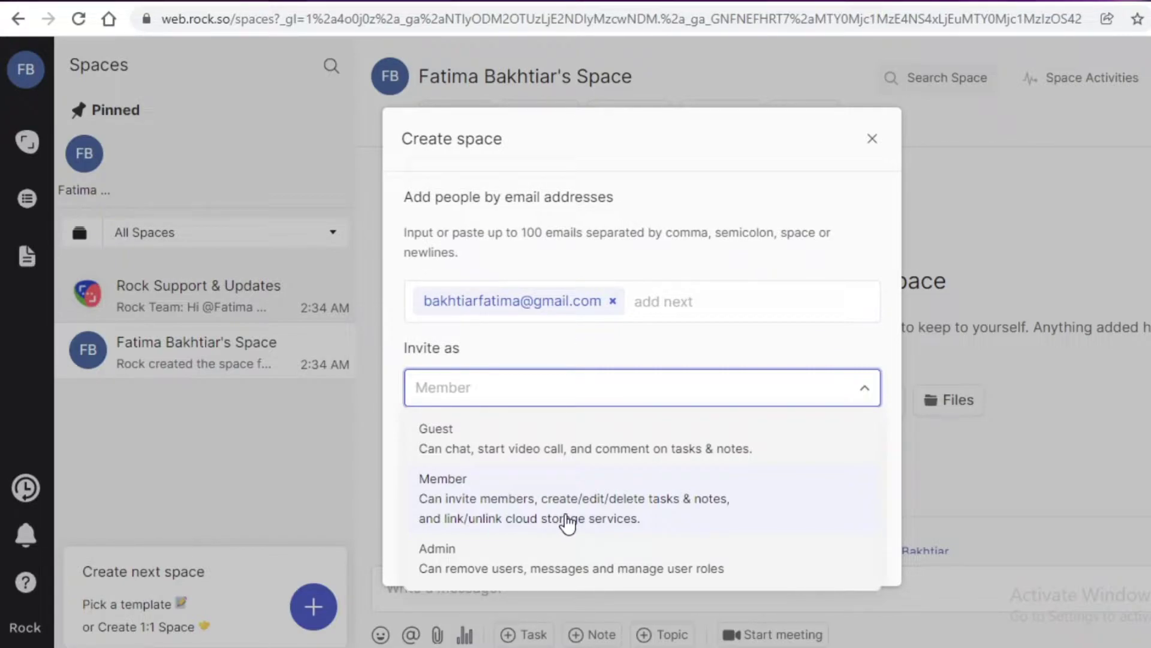
click(496, 480)
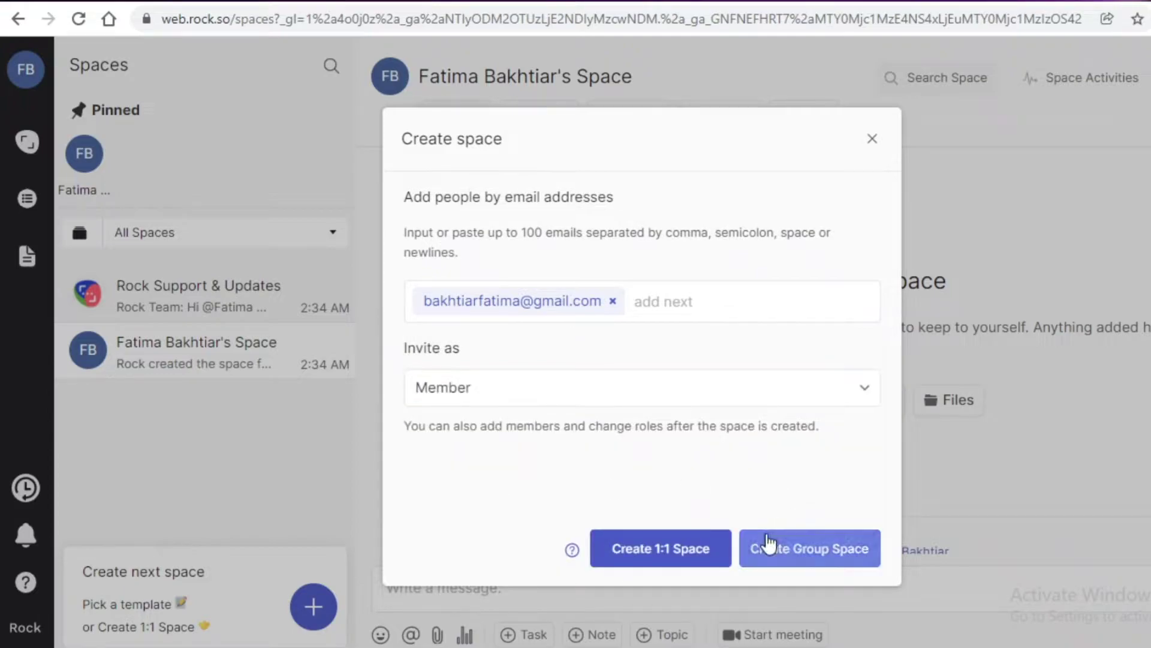
click(835, 561)
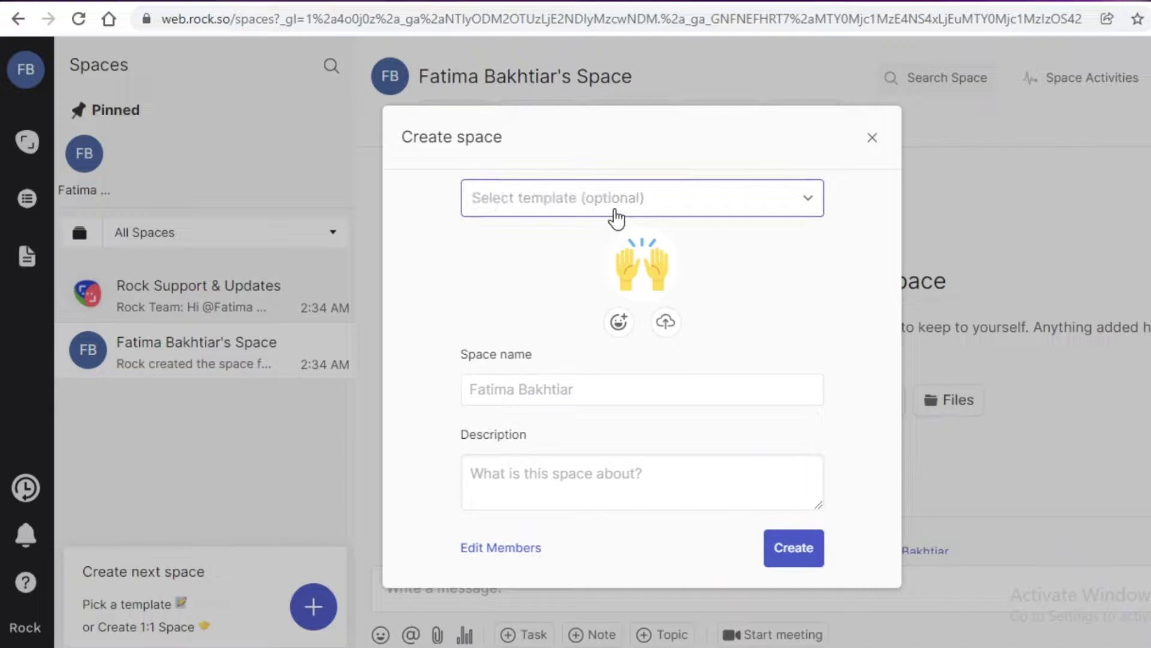
Choose the Project Management template for the new space.
click(617, 218)
scroll(681, 380, down, 2)
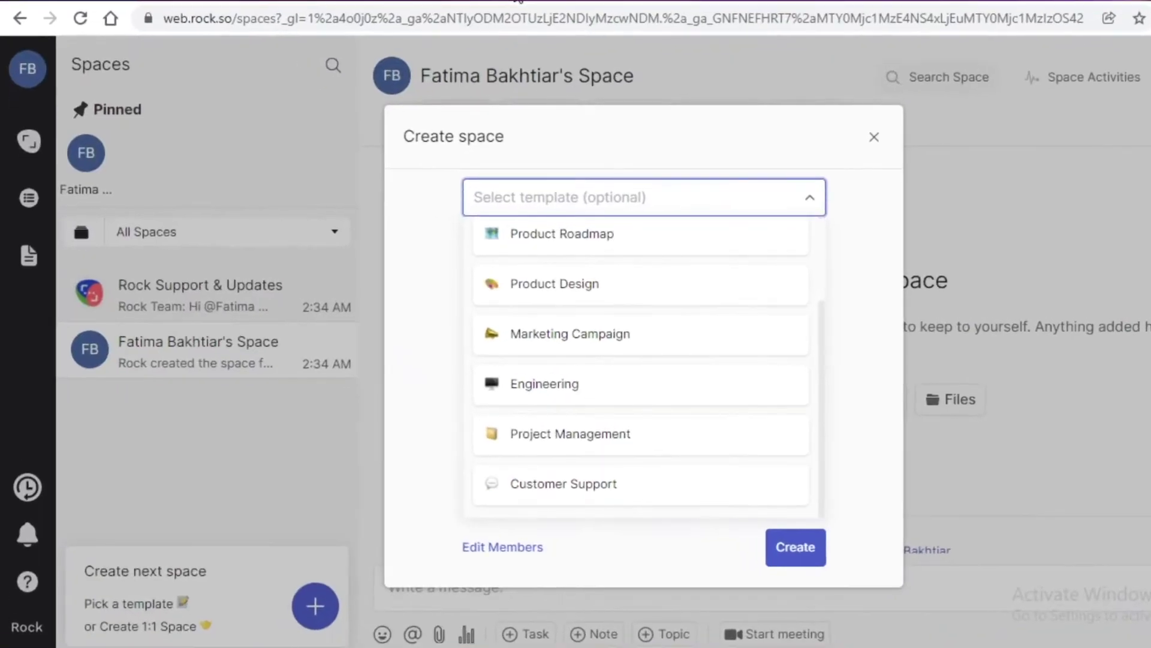
click(604, 441)
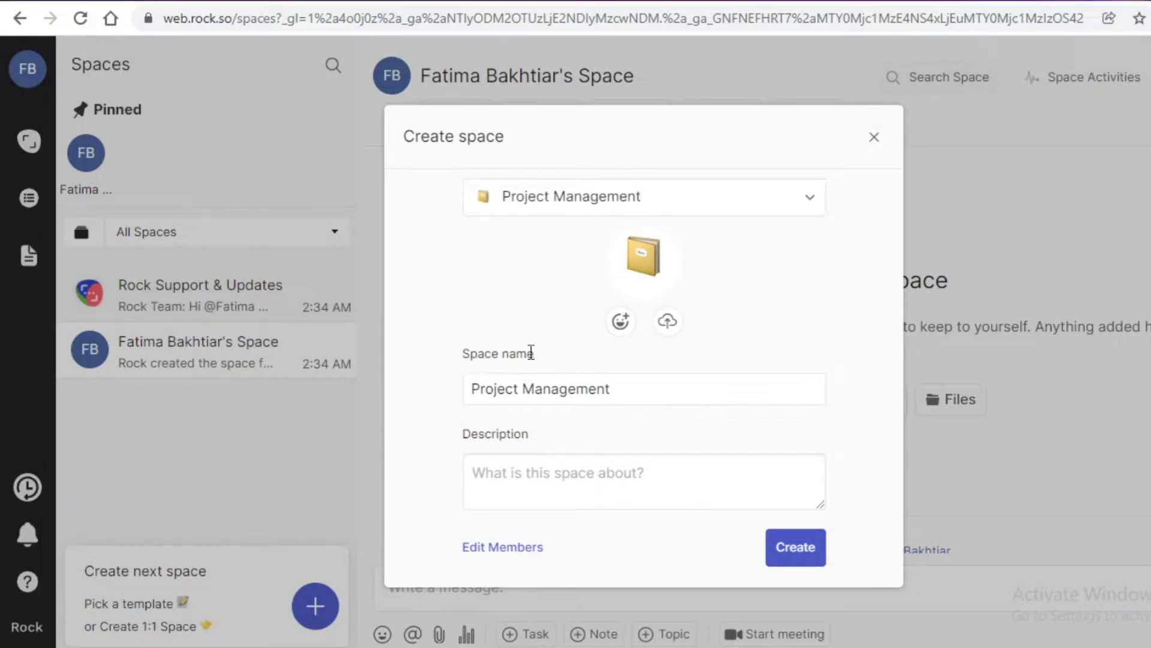
Replace the default space name, starting to type the name Art.
click(544, 482)
triple_click(578, 387)
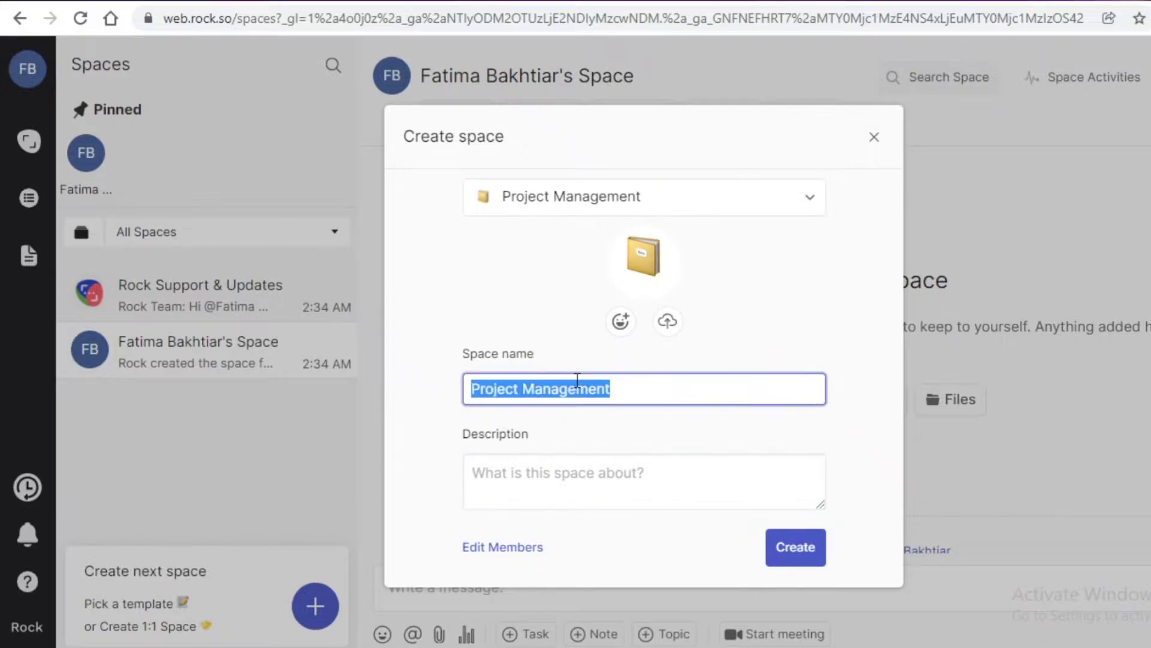
text(A)
key(BackSpace)
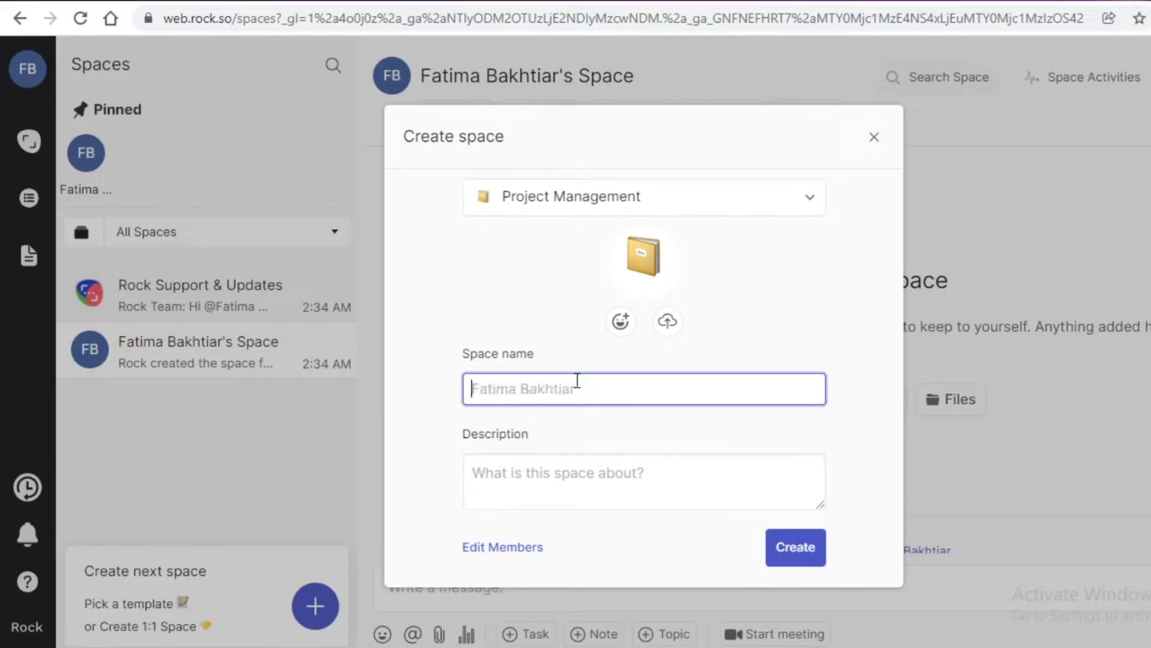
text(Art)
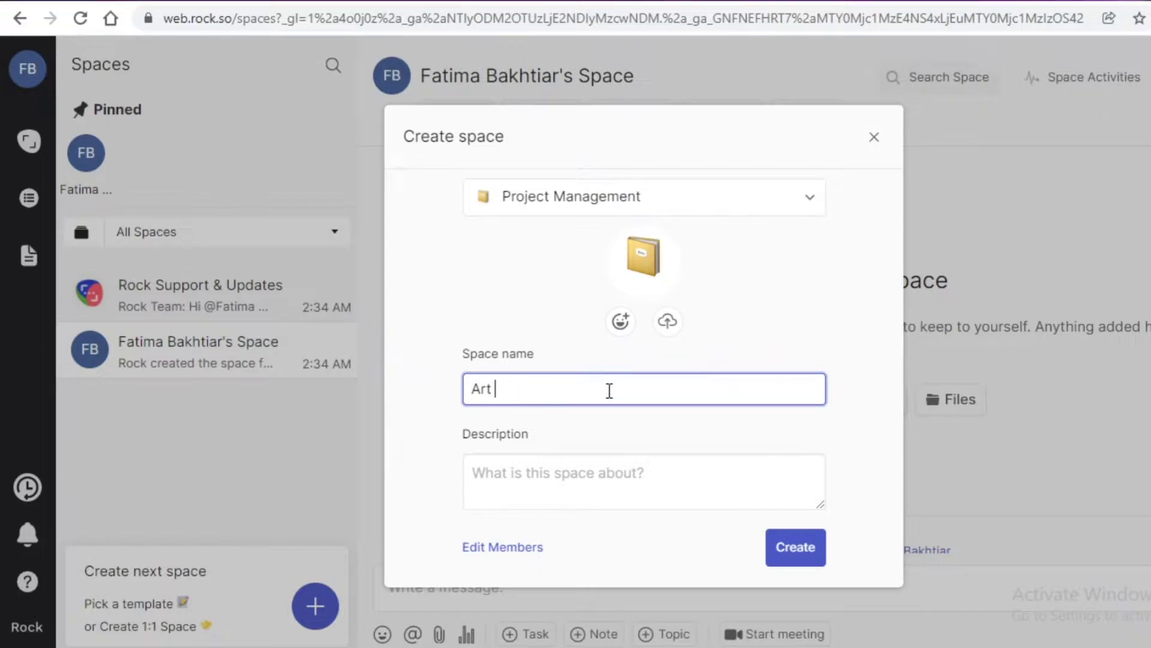
Create the Art space, keep Member as the invite role, and close the invite dialog.
click(794, 547)
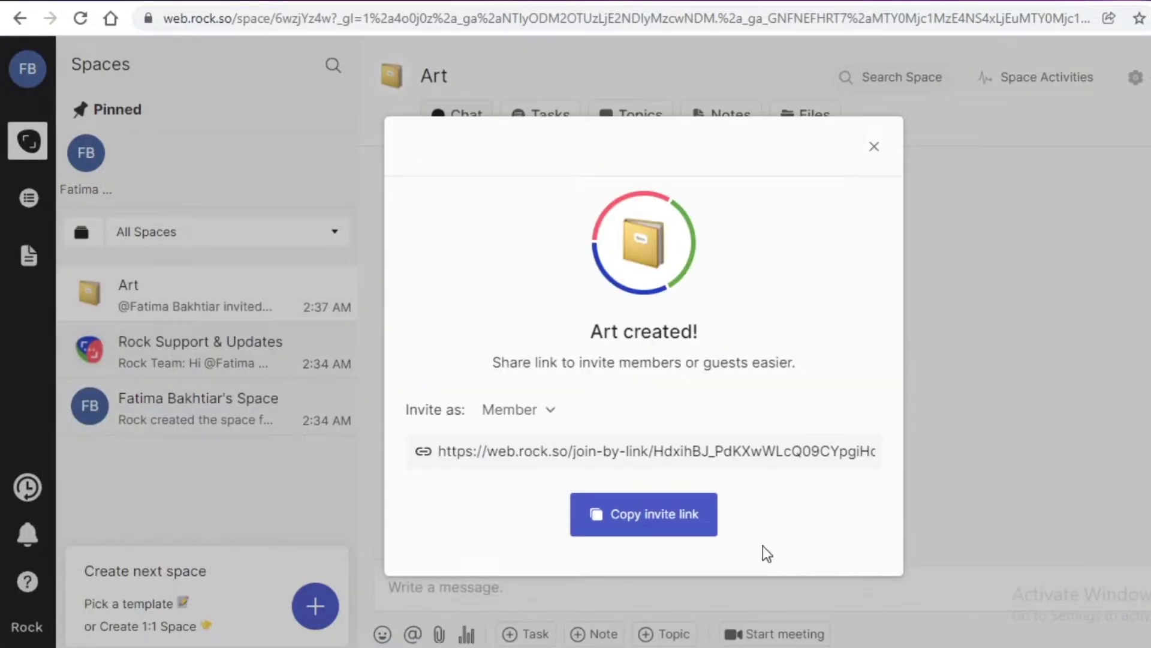
click(496, 413)
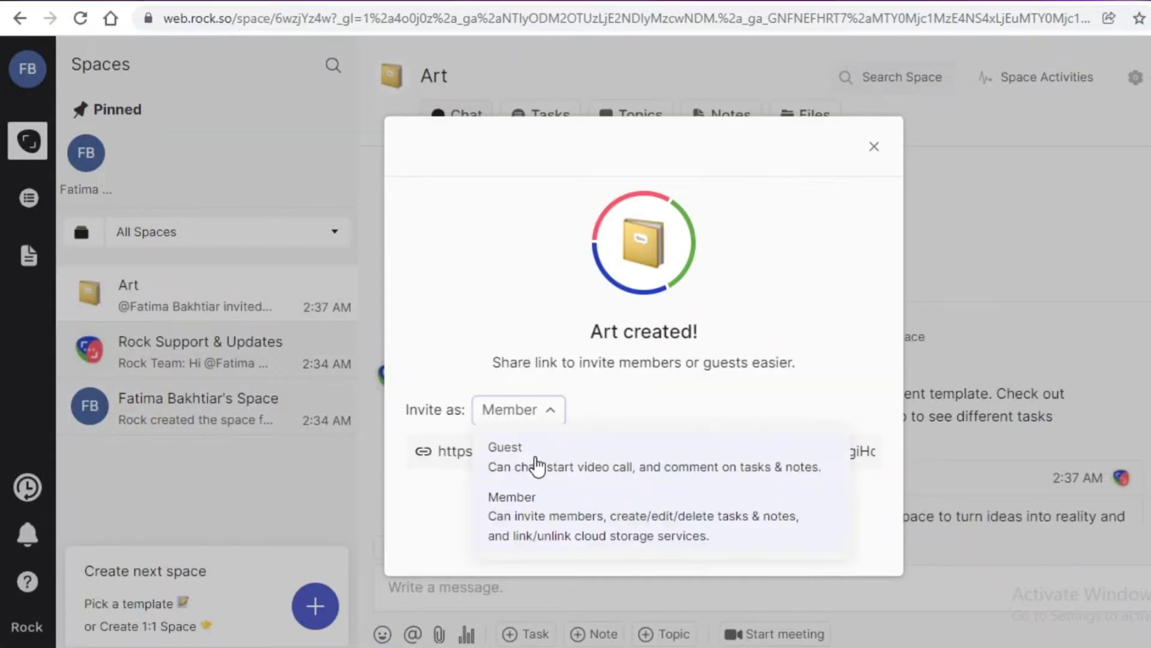
click(729, 397)
click(535, 424)
click(674, 391)
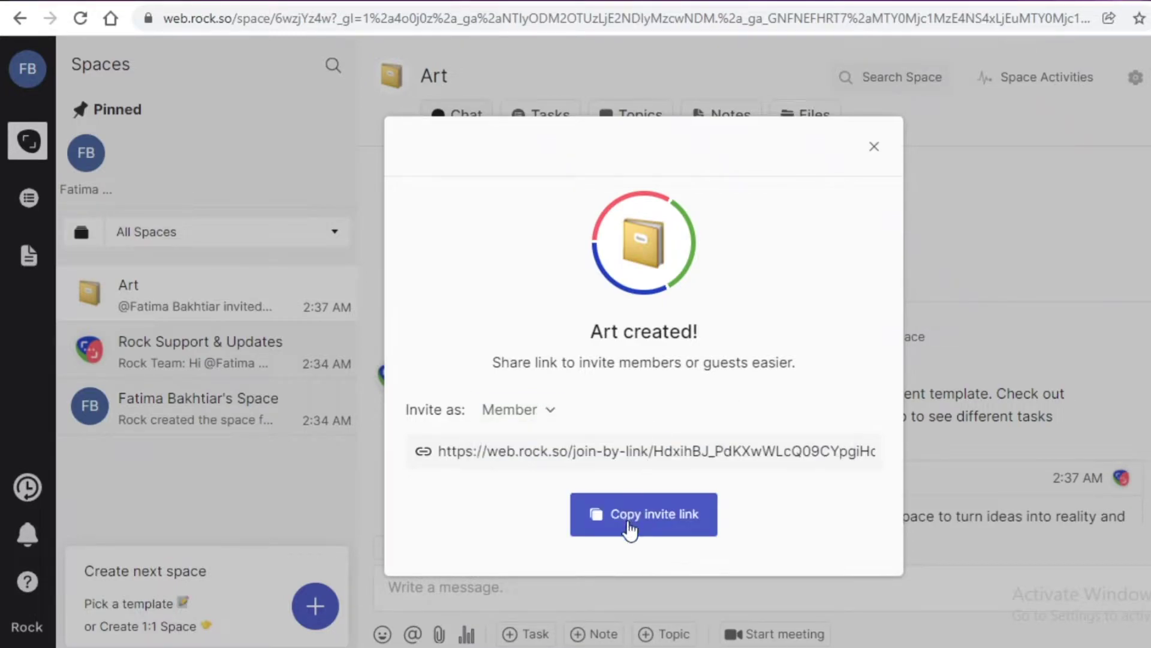
click(875, 148)
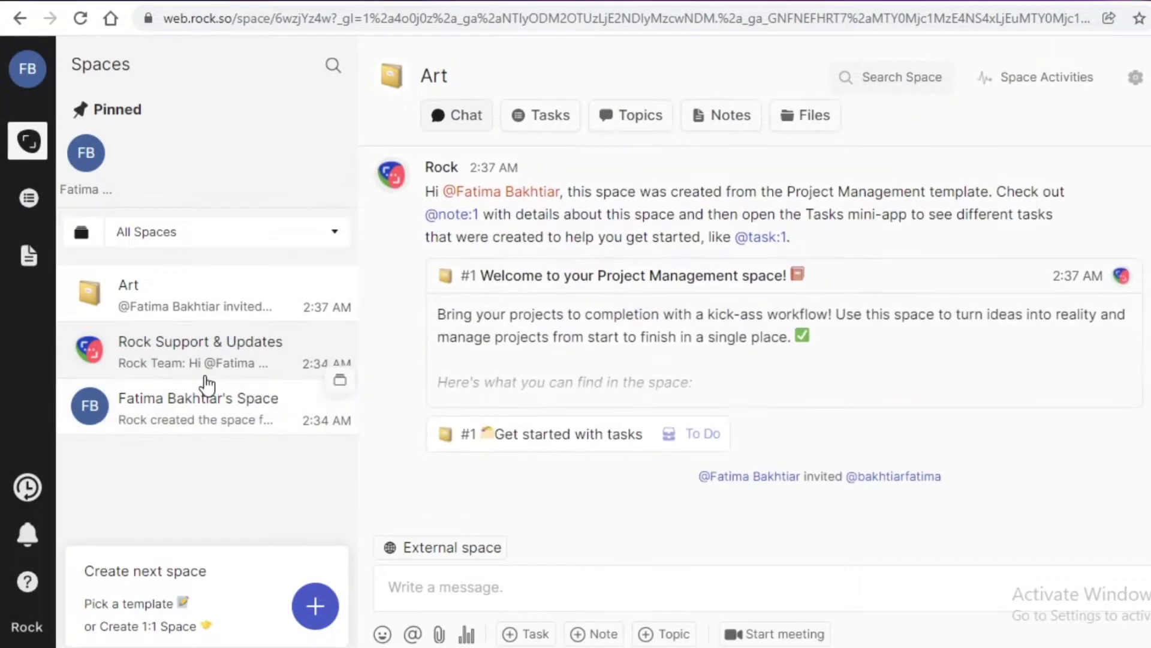
Browse all spaces, including Rock Support & Updates and the personal space, then return to Art.
click(37, 141)
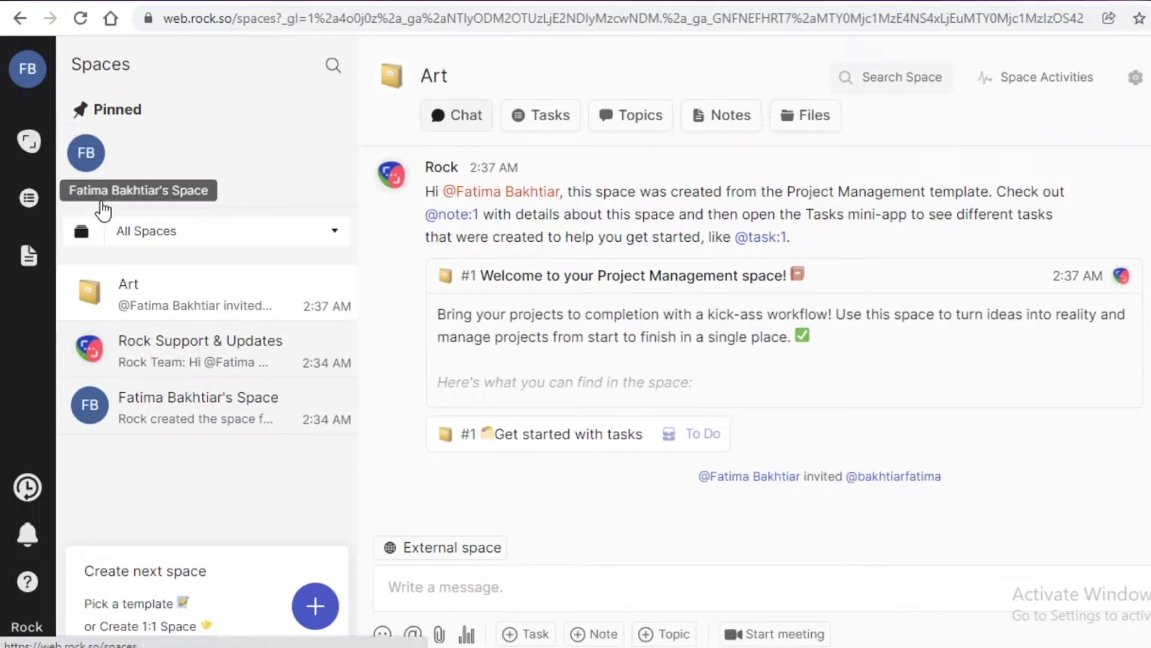
click(157, 232)
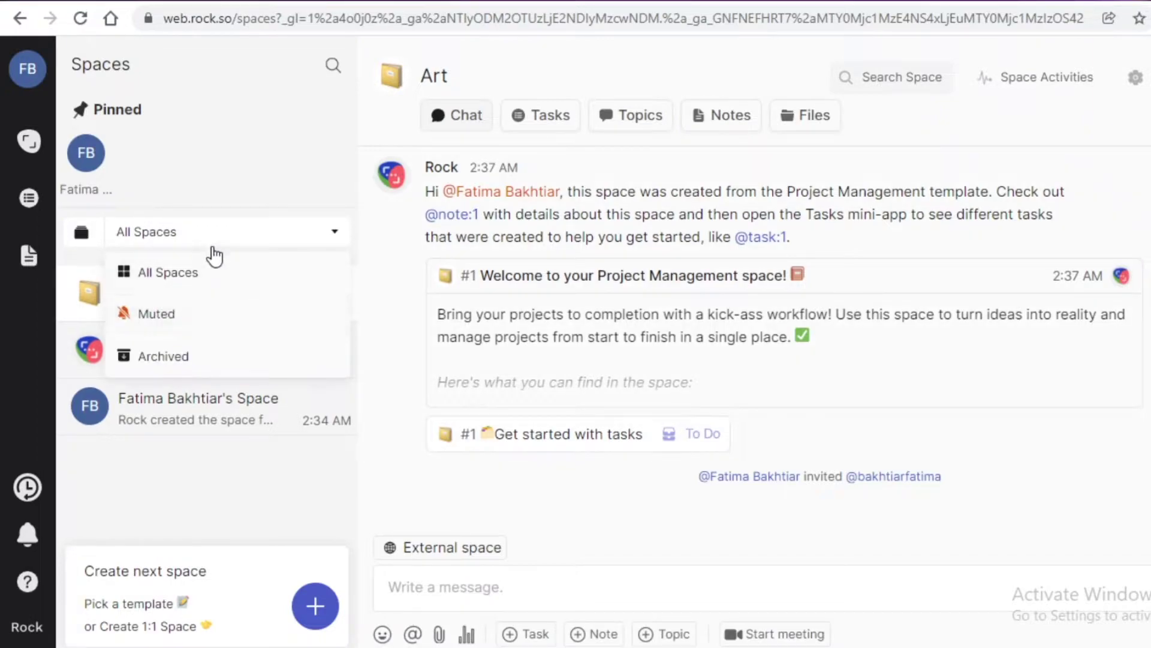
click(192, 273)
click(191, 286)
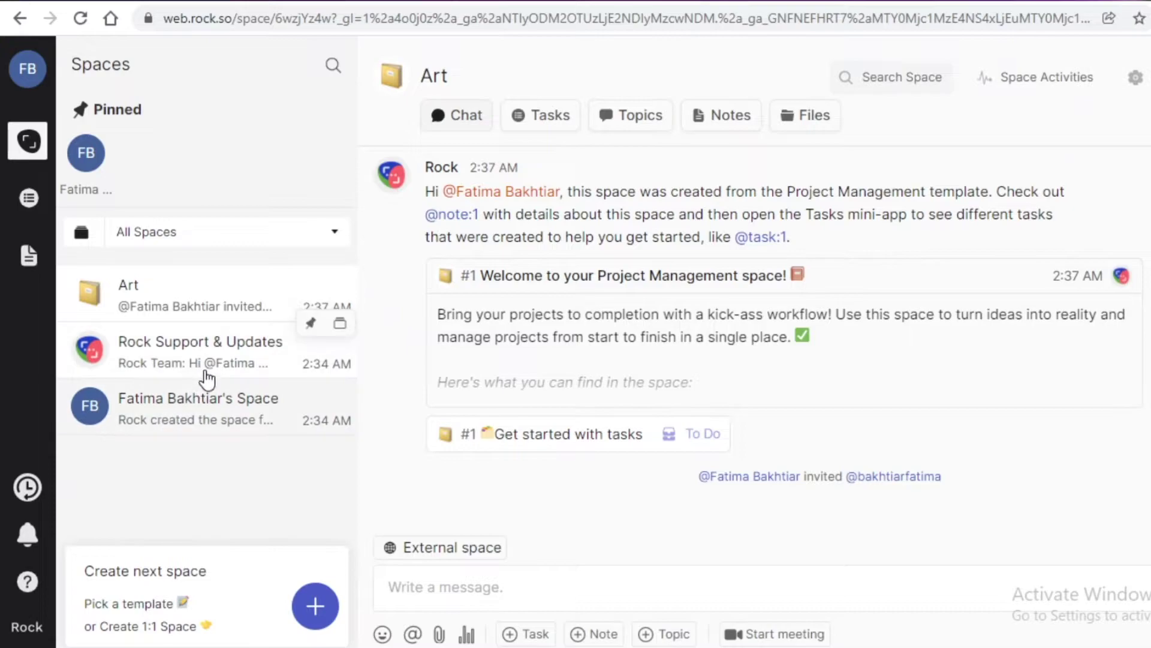
click(240, 368)
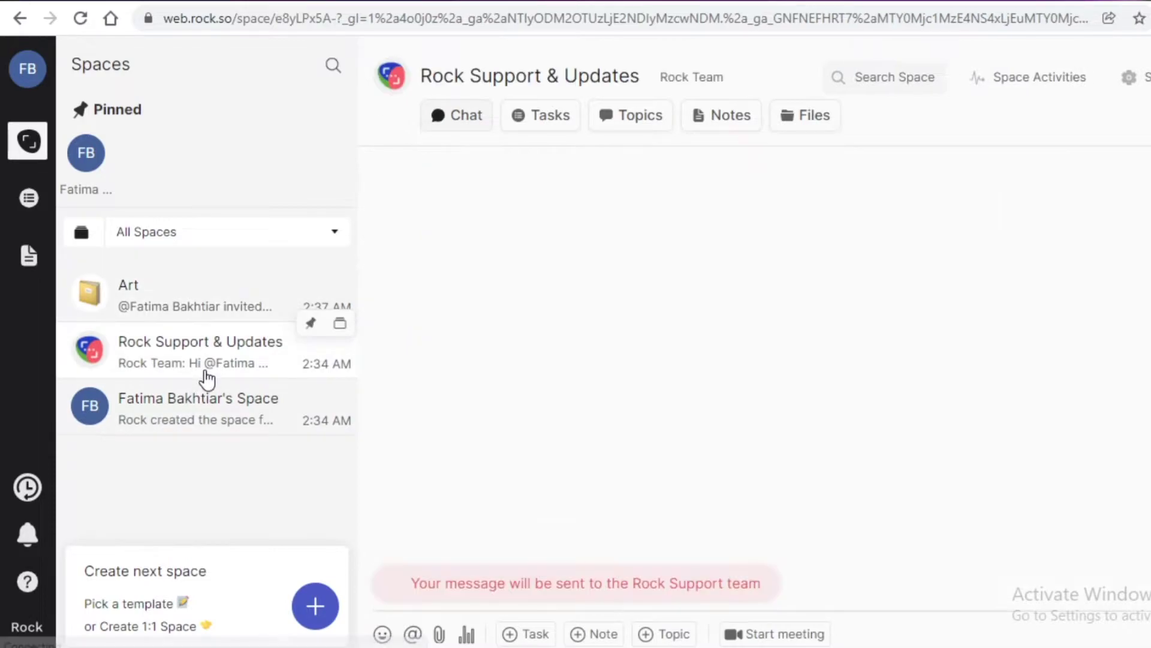
click(237, 397)
click(224, 309)
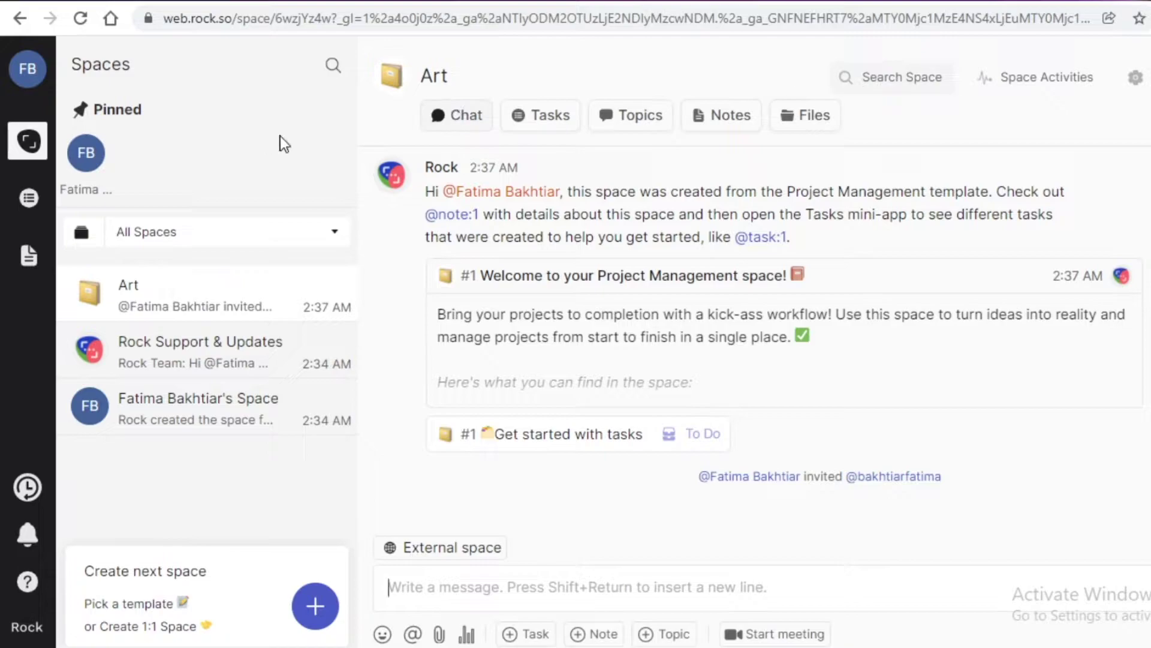
click(484, 129)
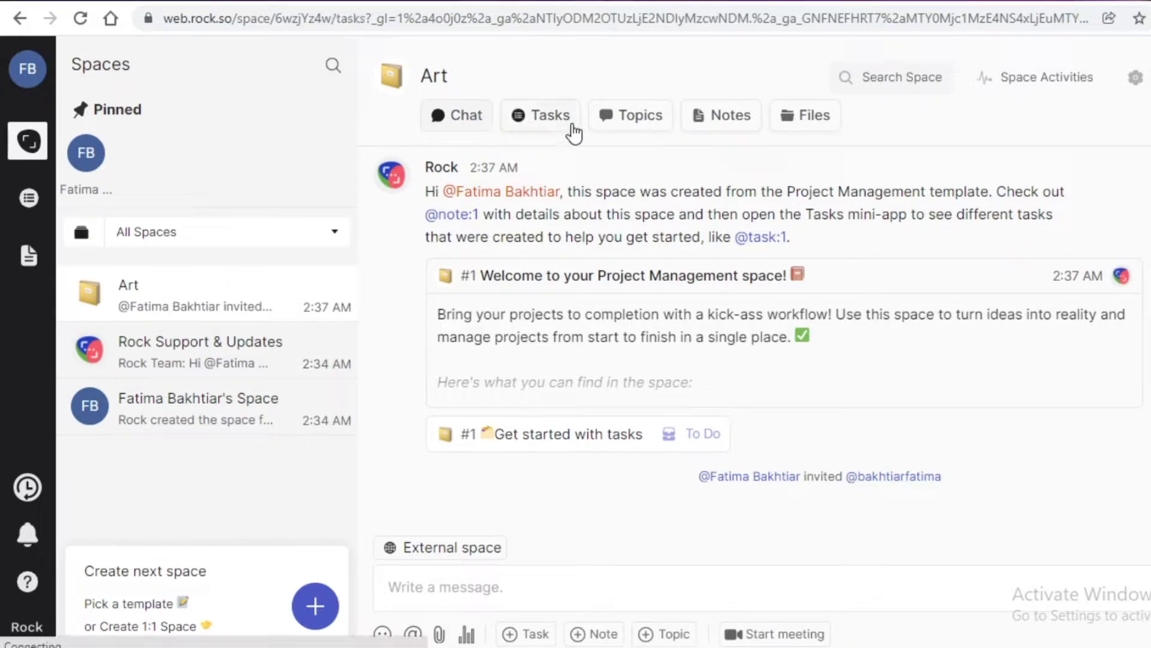
click(572, 131)
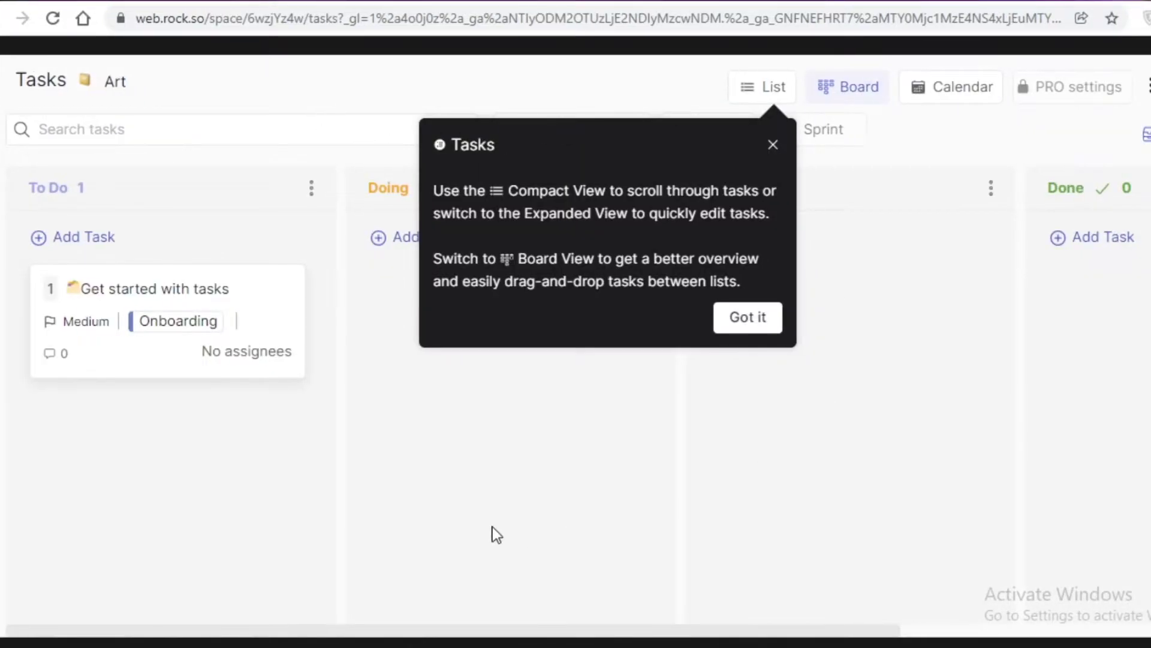
click(497, 534)
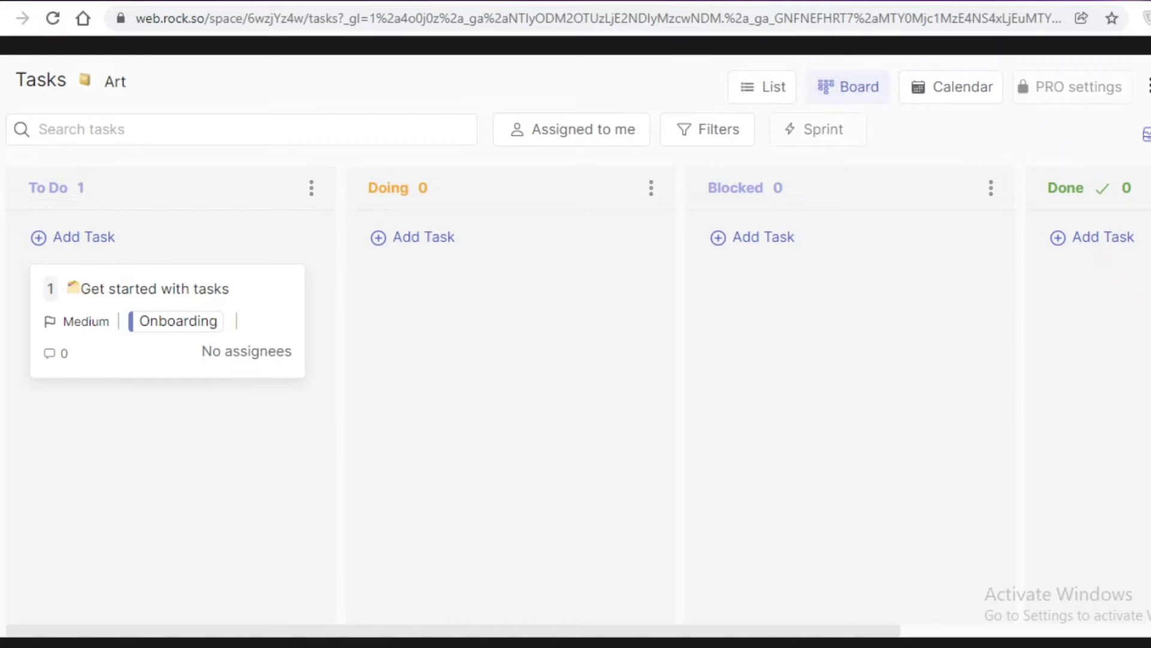
click(1149, 90)
key(Escape)
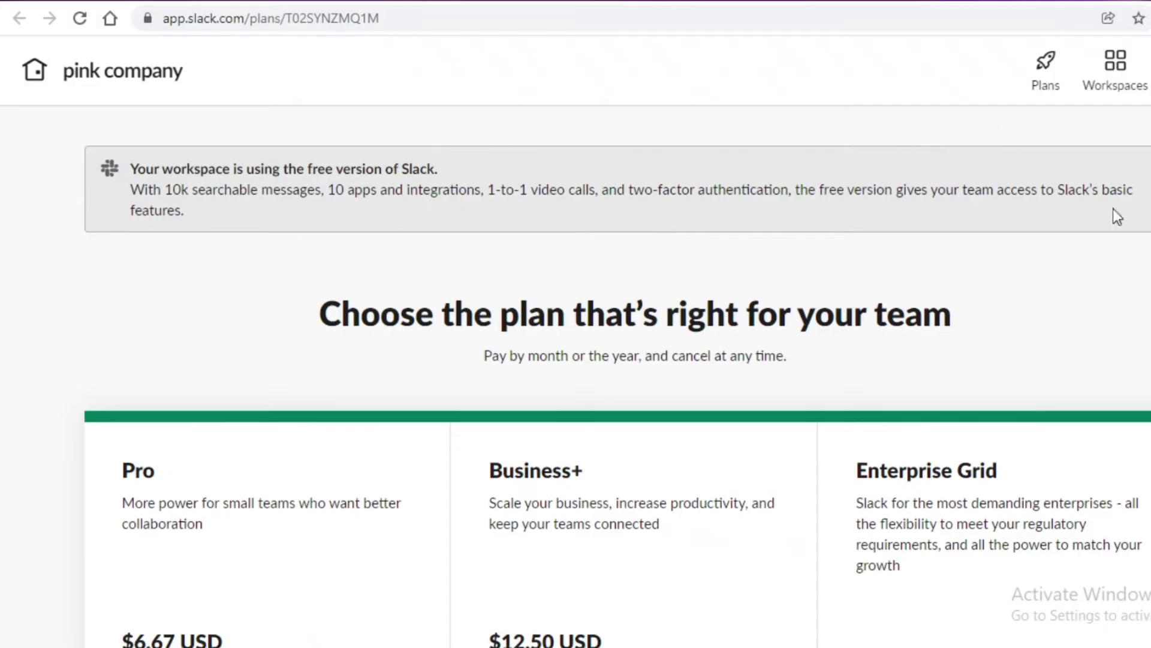
scroll(872, 144, down, 5)
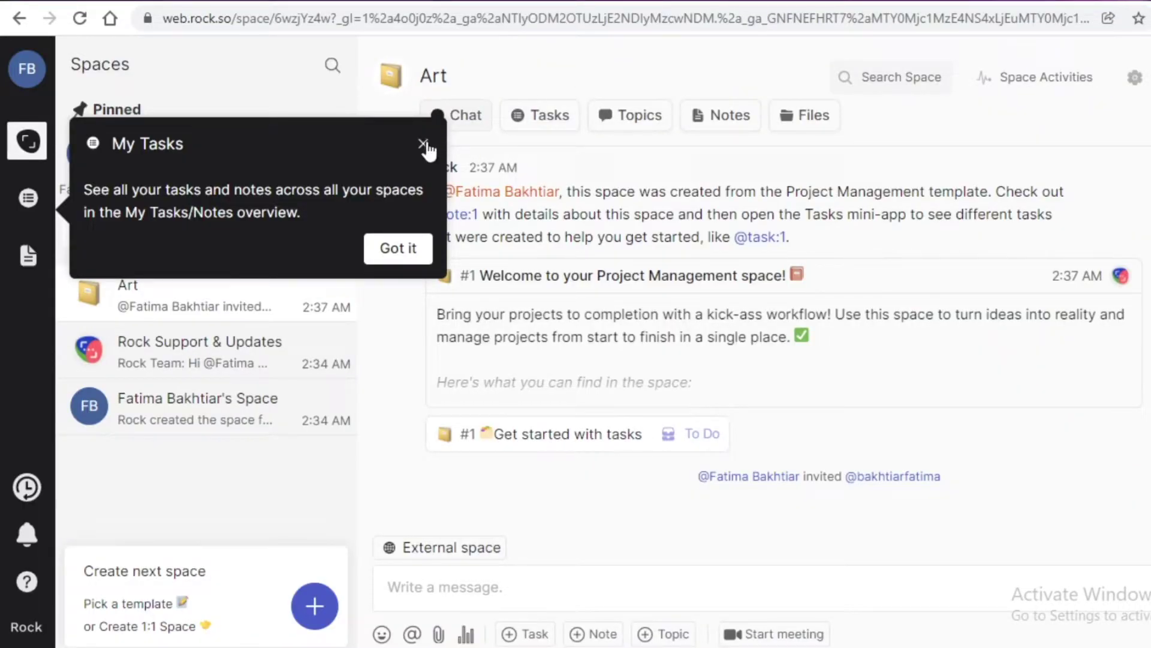
Dismiss the My Tasks tip and briefly view the Topics and Rock Files panels.
click(423, 143)
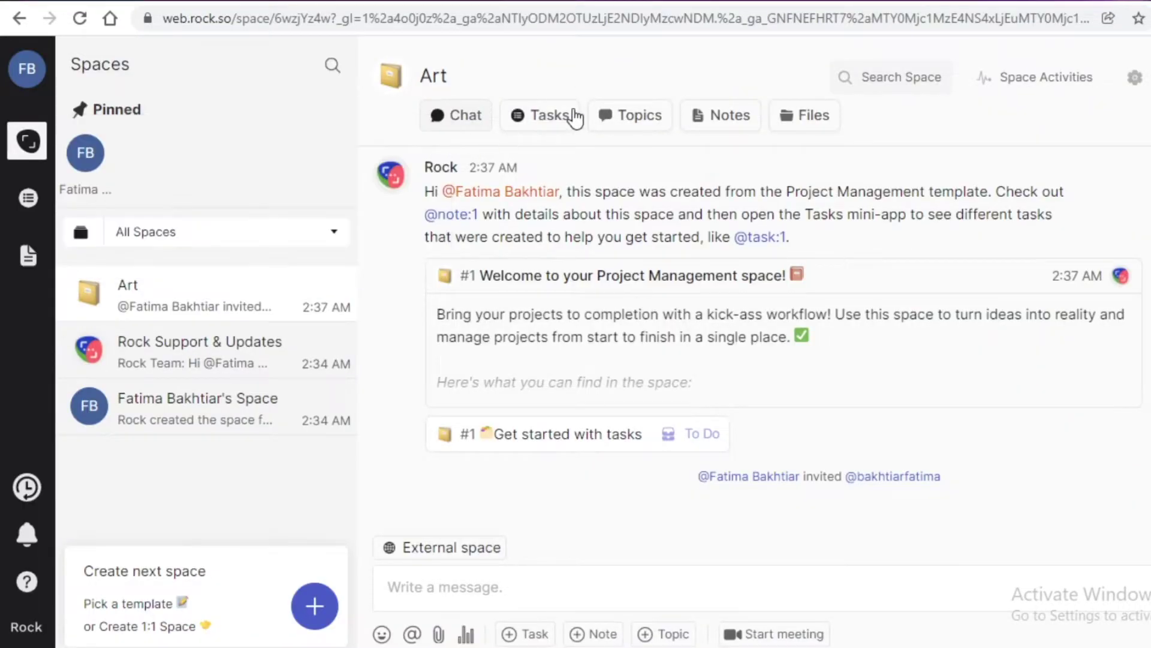
click(611, 116)
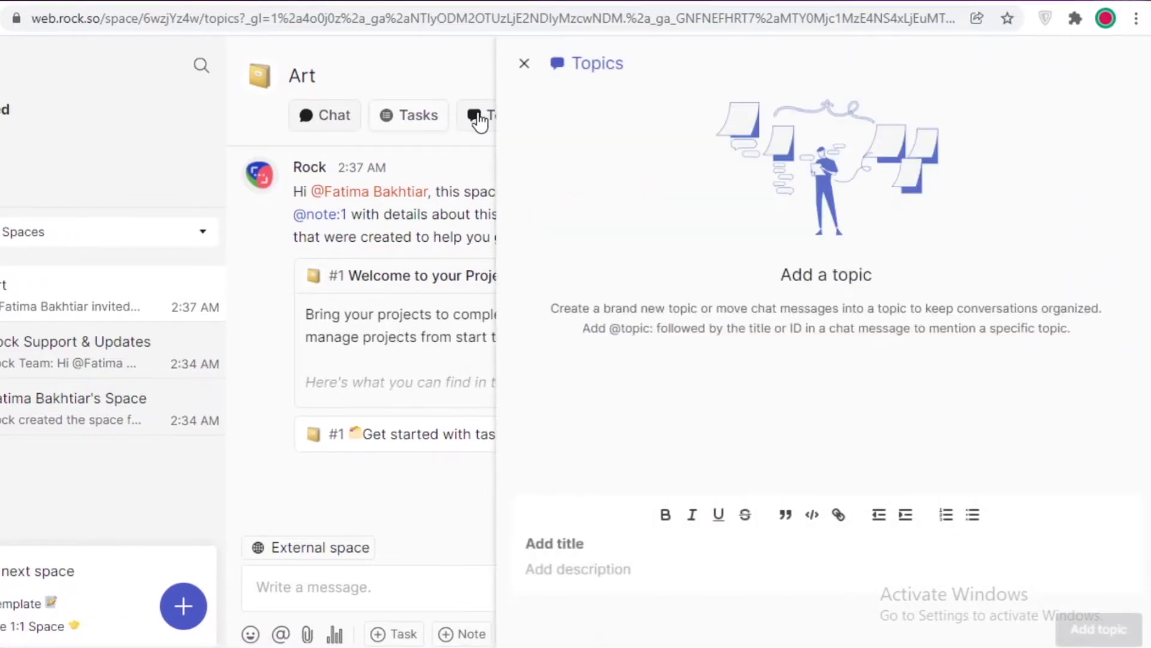
click(525, 64)
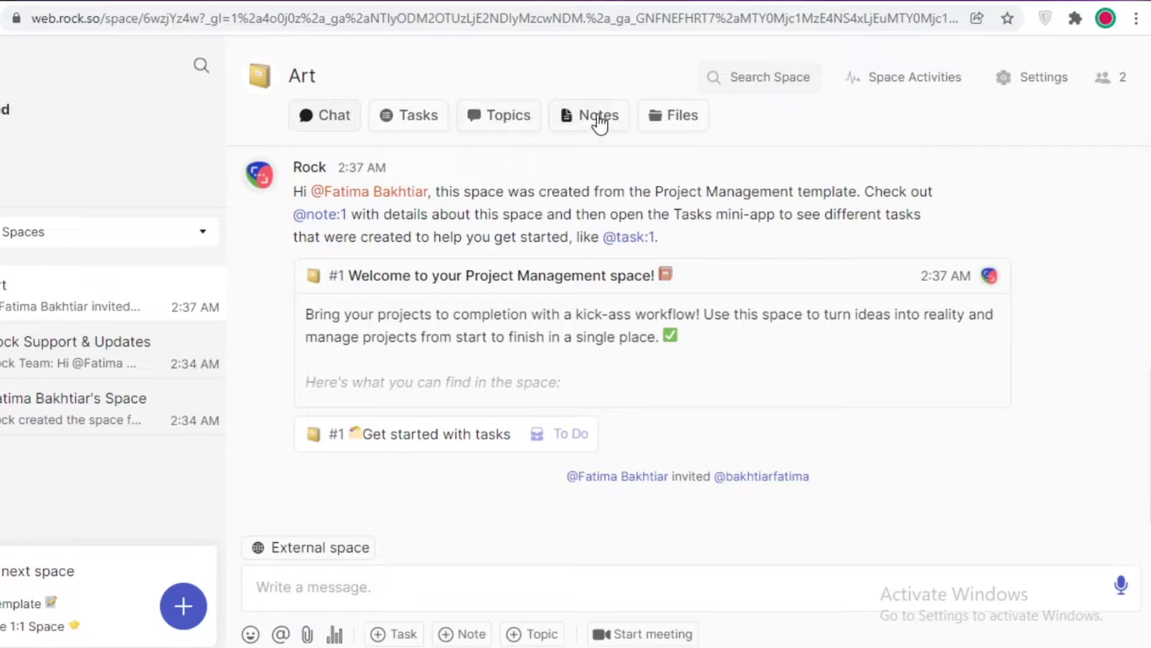
click(678, 123)
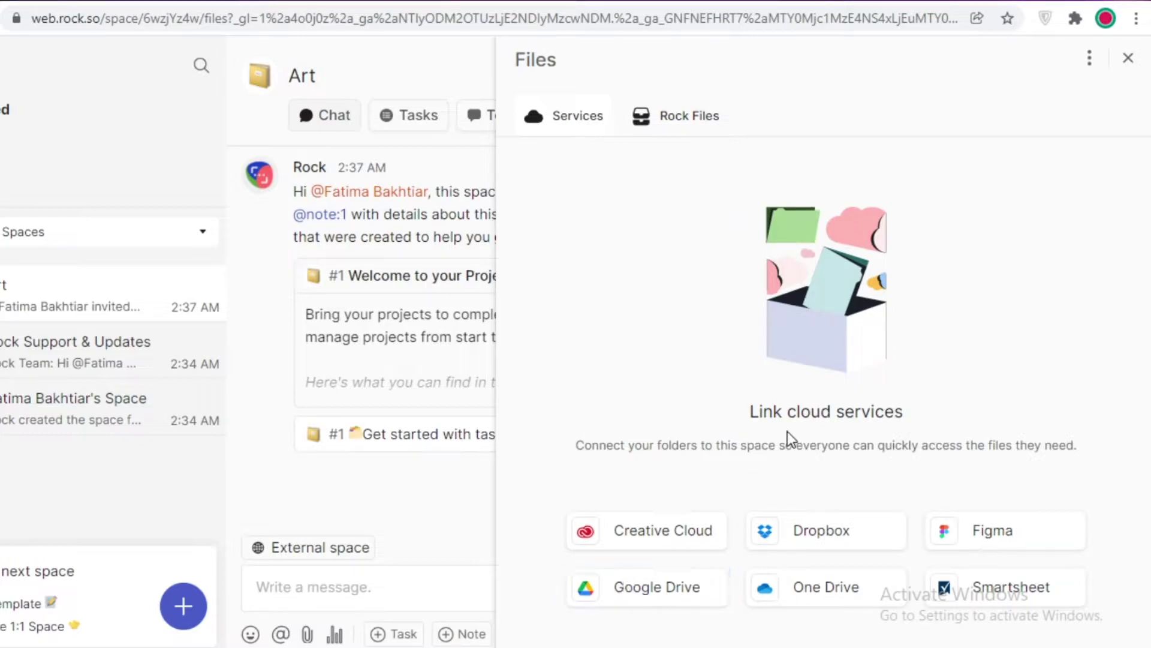
click(687, 120)
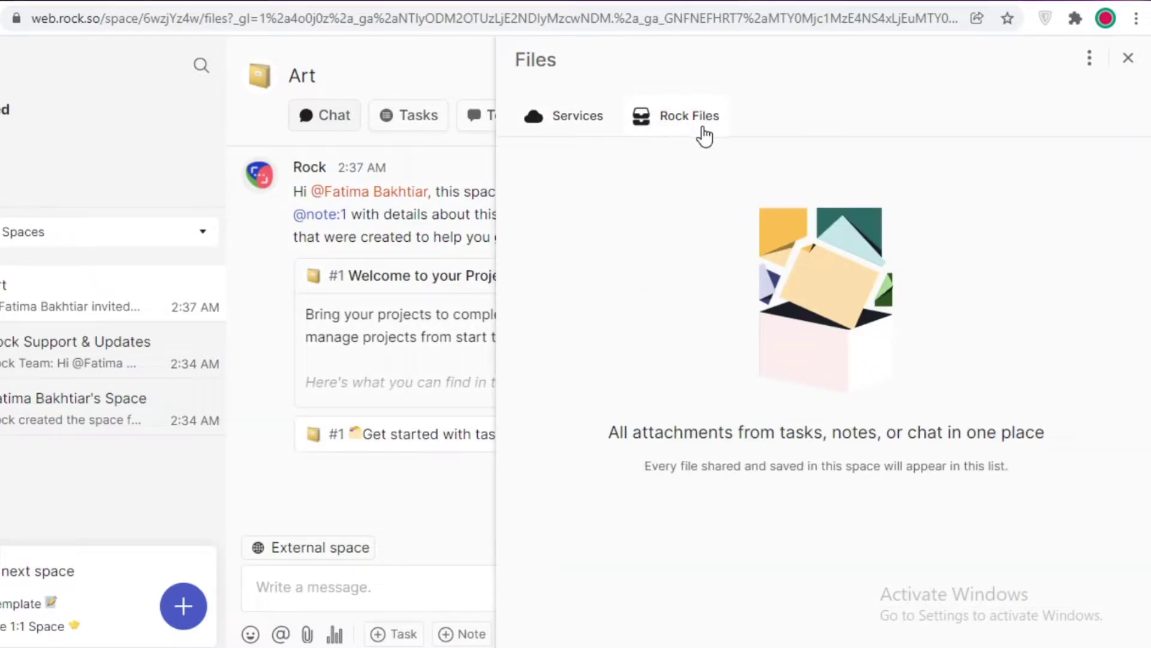
click(344, 231)
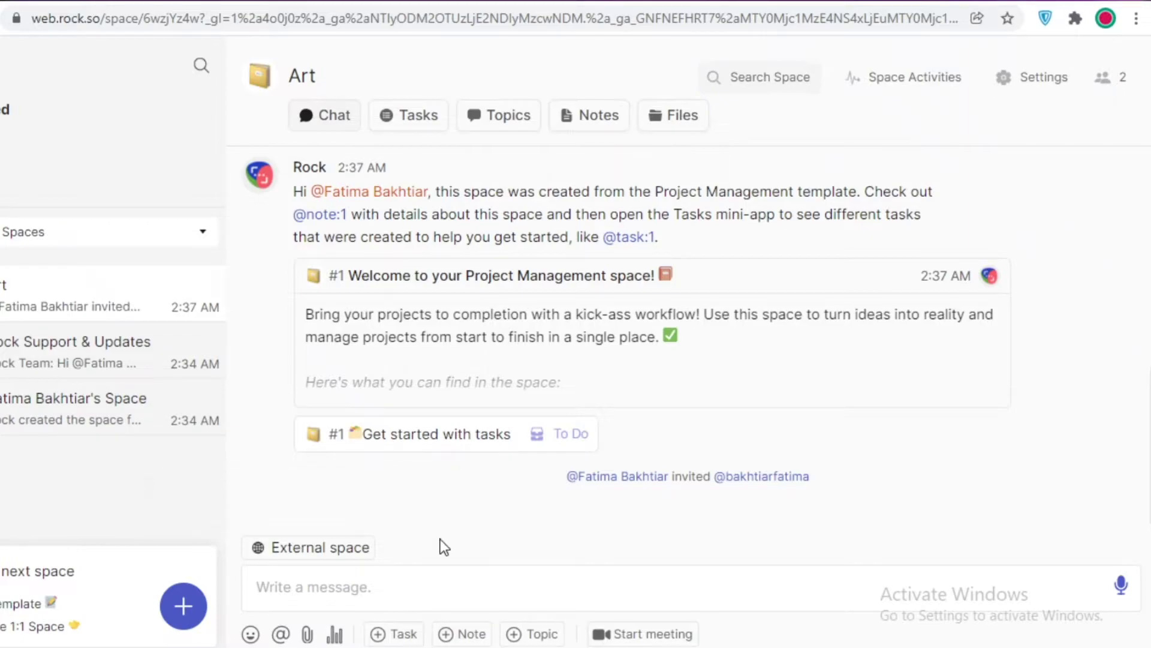
mouse_move(284, 552)
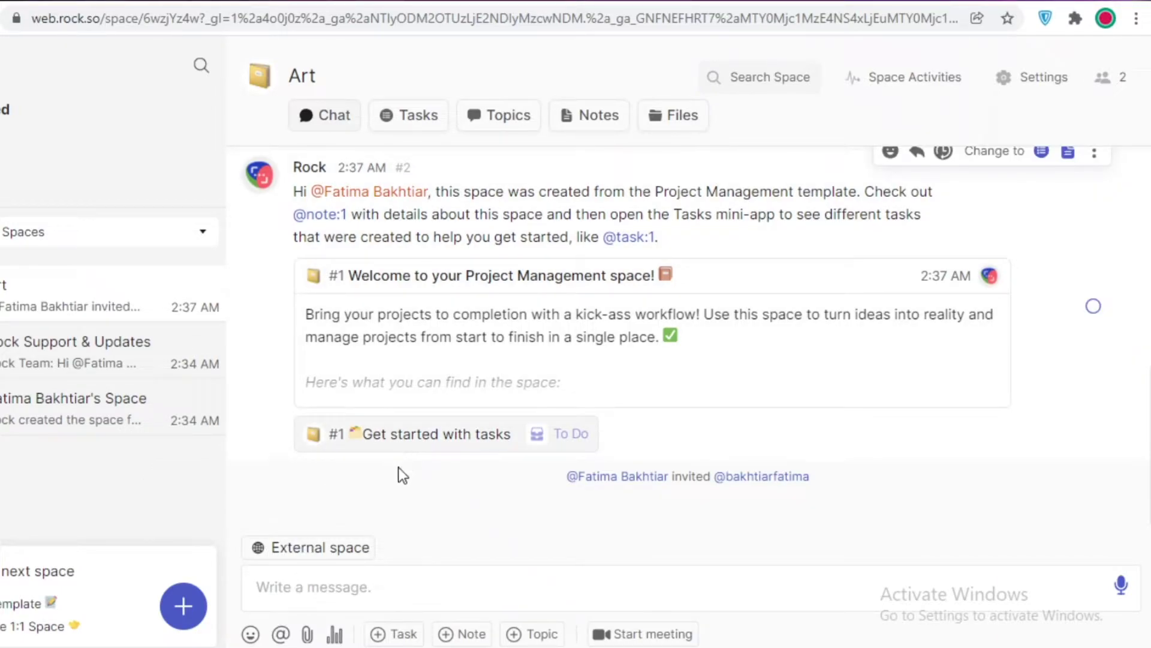
mouse_move(327, 543)
click(293, 597)
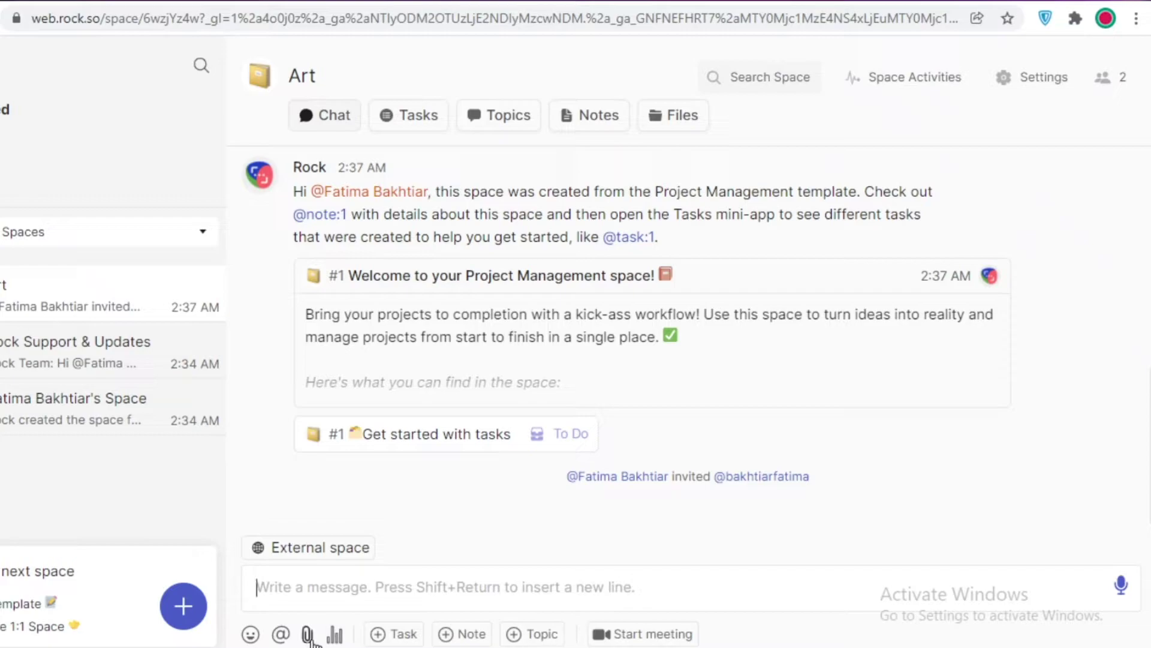
Start a poll asking 'Add another member to art project?'.
click(335, 635)
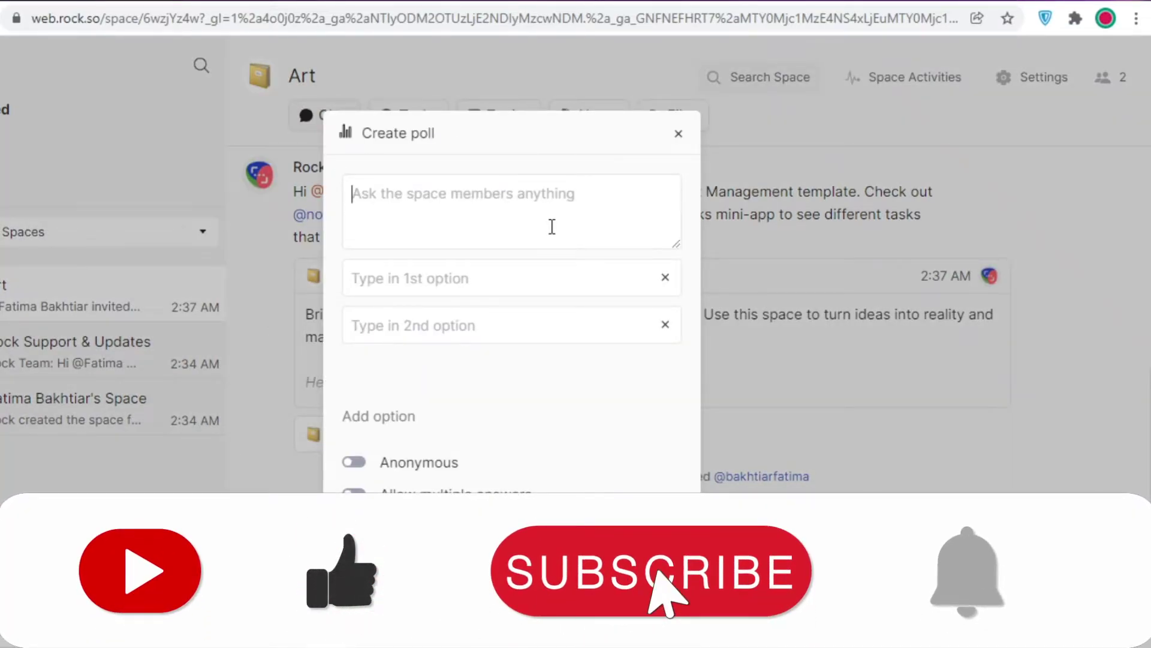
text(ASk)
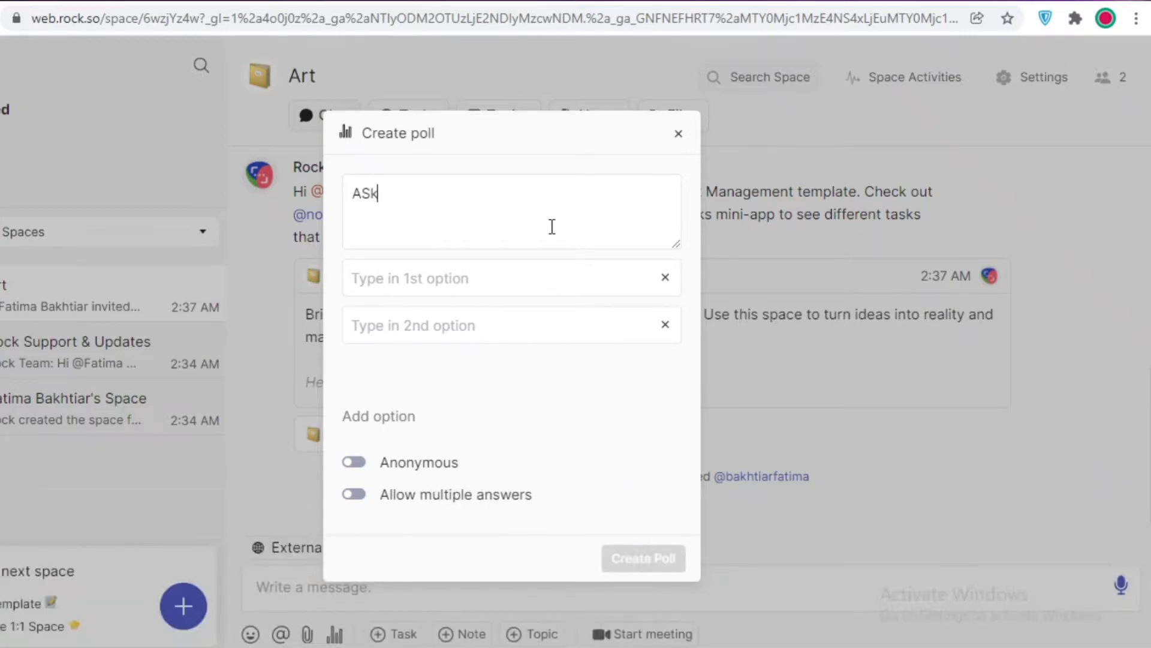
key(BackSpace)
key(BackSpace)
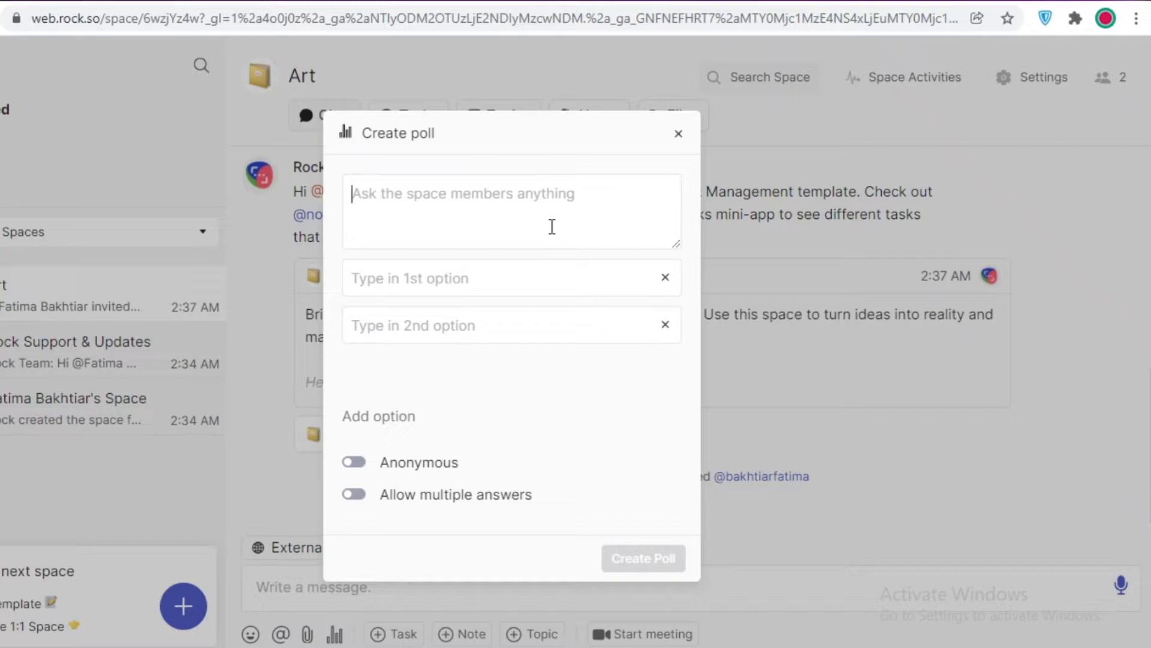
text(L)
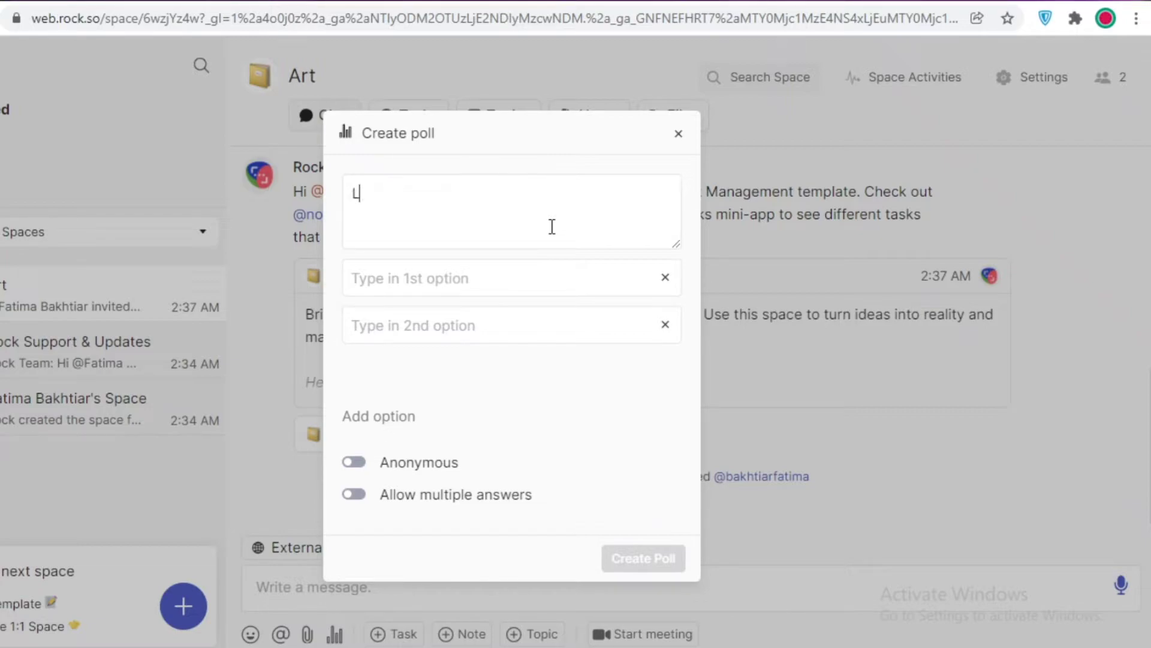
key(BackSpace)
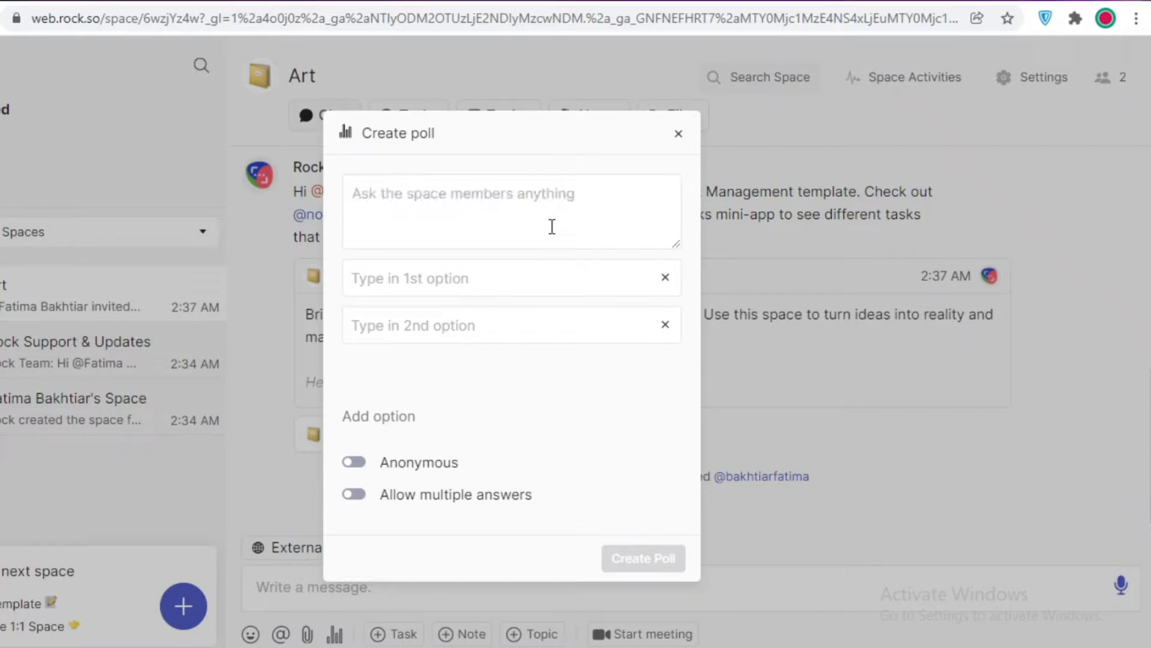
text(Add Lisa )
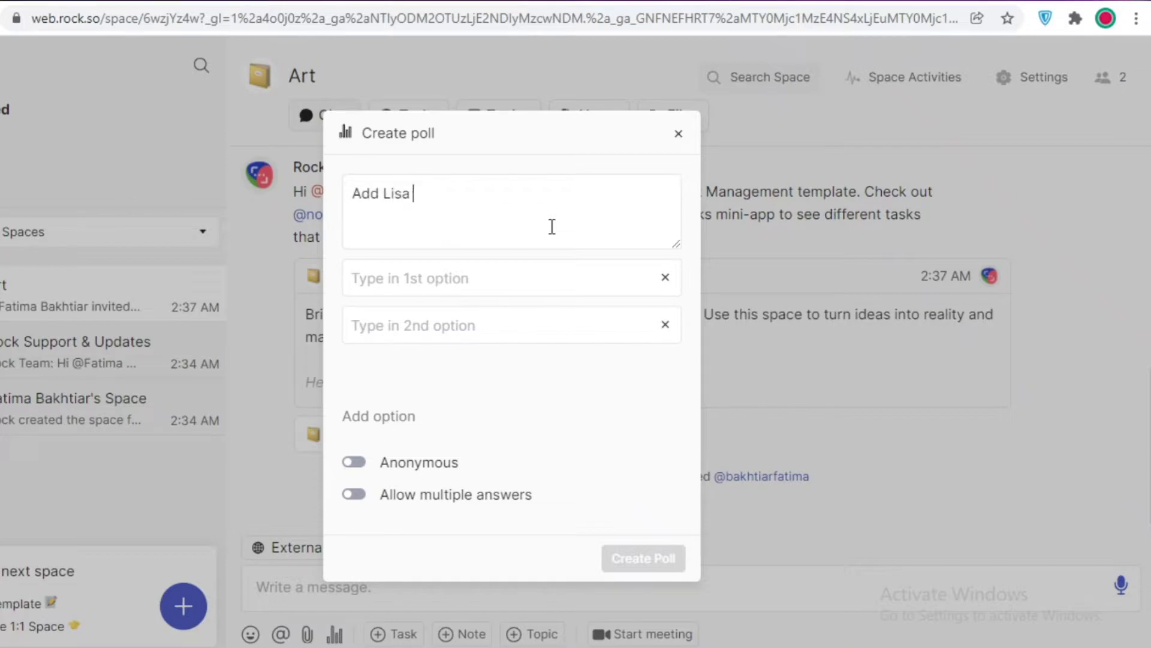
text(to Art)
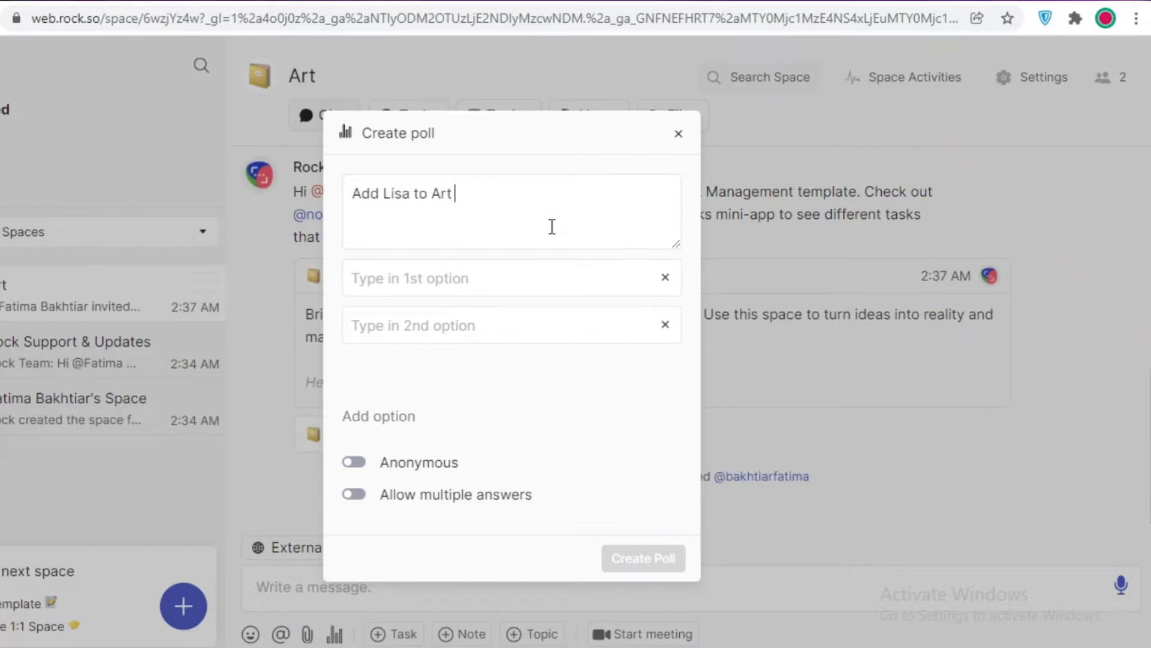
key(BackSpace)
key(BackSpace)
key(BackSpace)
key(BackSpace)
key(BackSpace)
key(BackSpace)
key(BackSpace)
key(BackSpace)
key(BackSpace)
key(BackSpace)
key(BackSpace)
text(another me)
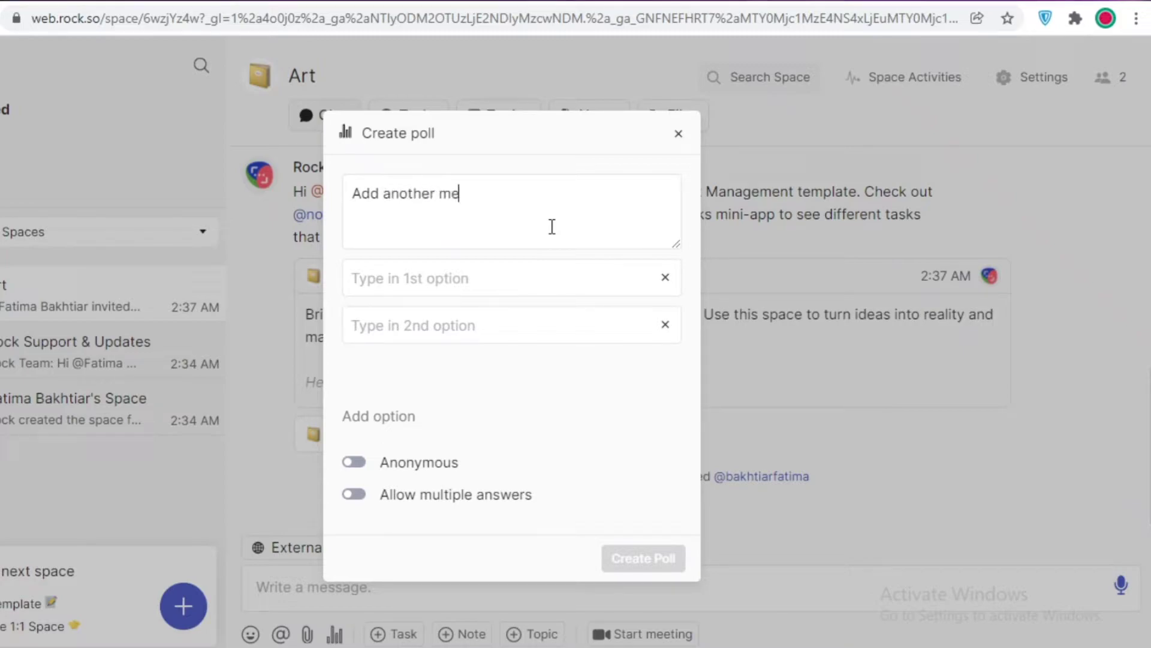
text(mber to art )
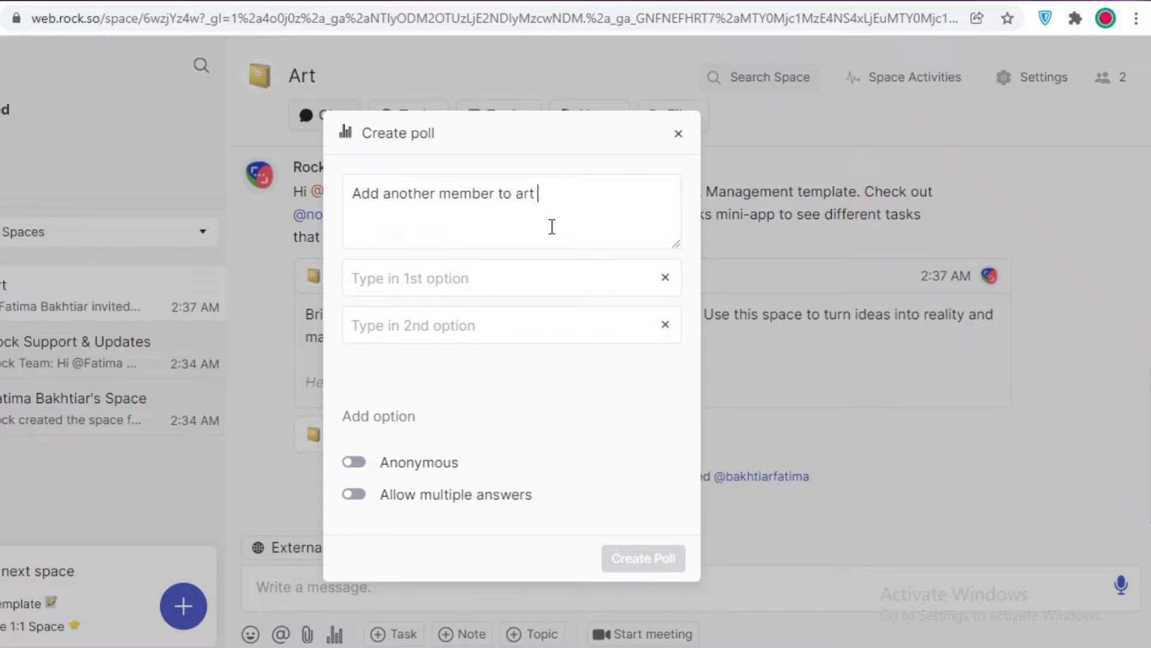
text(project?)
key(Return)
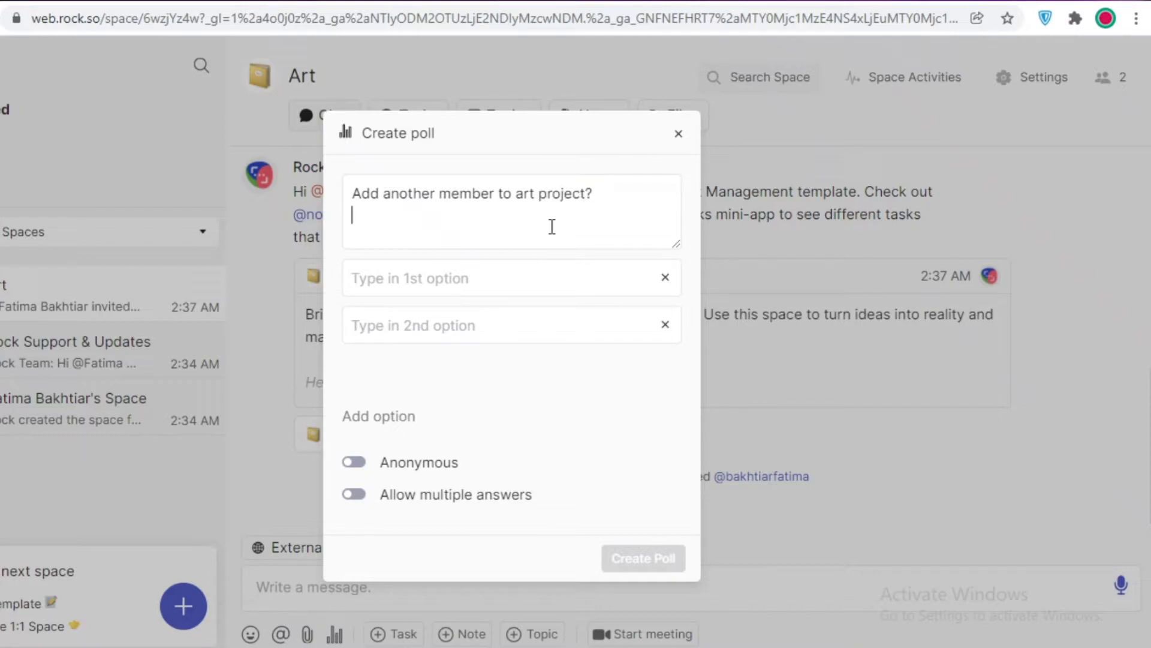
Give the poll options Yes and No, make it anonymous, and post it.
click(515, 271)
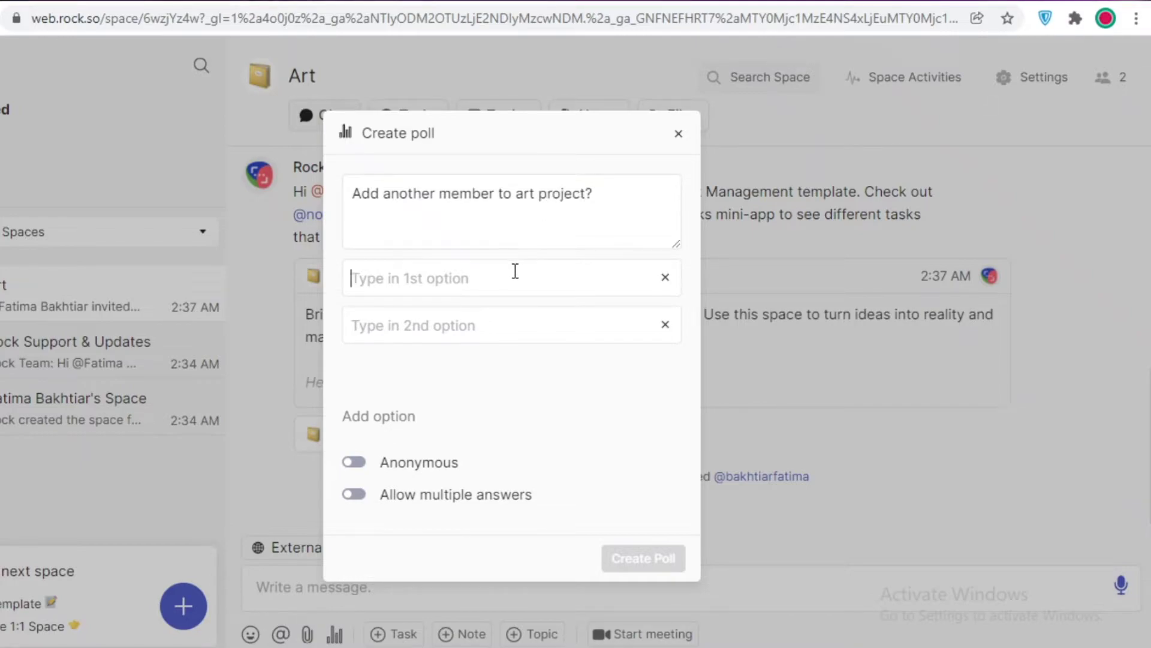
text(Yes)
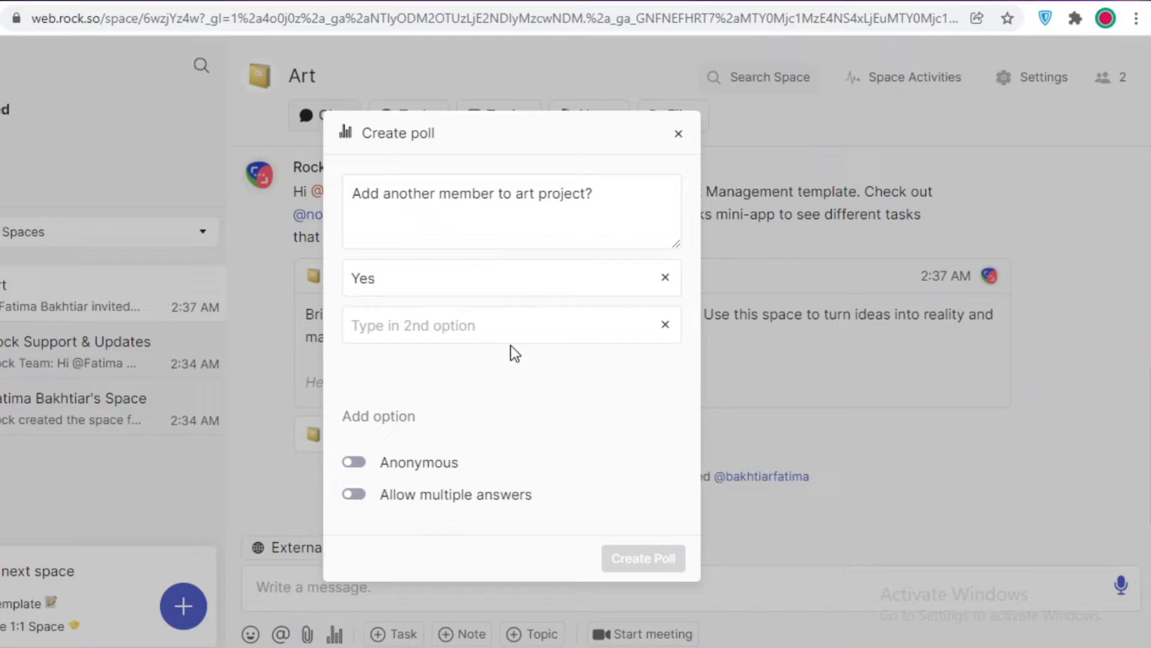
click(512, 321)
text(No)
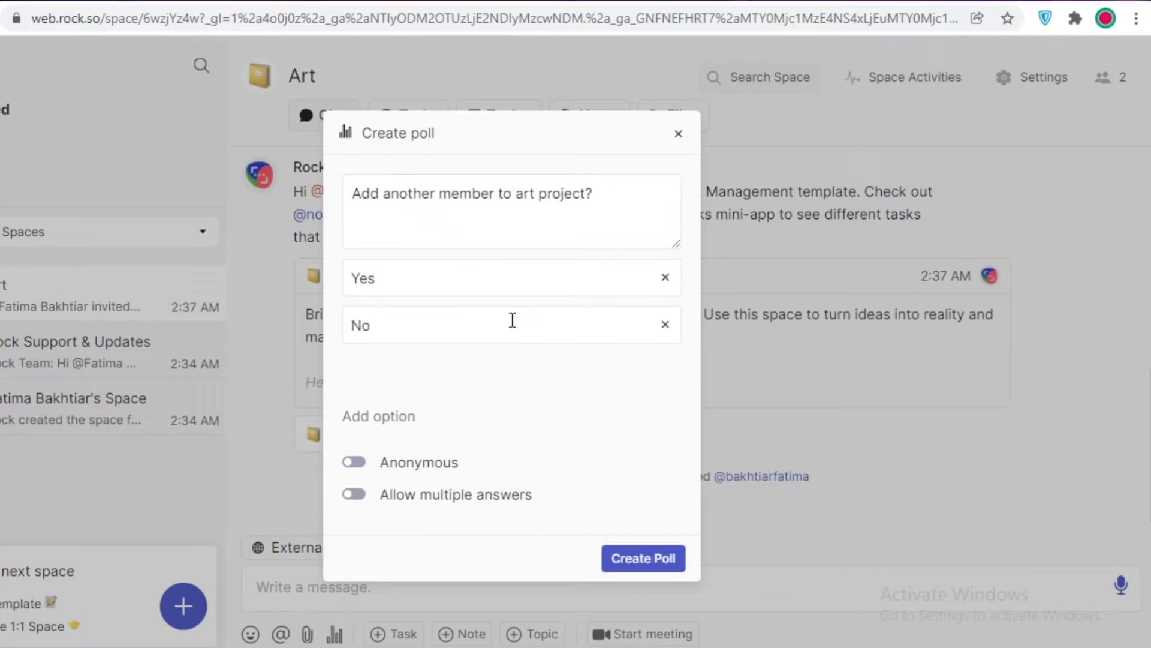
click(353, 460)
click(355, 463)
click(633, 561)
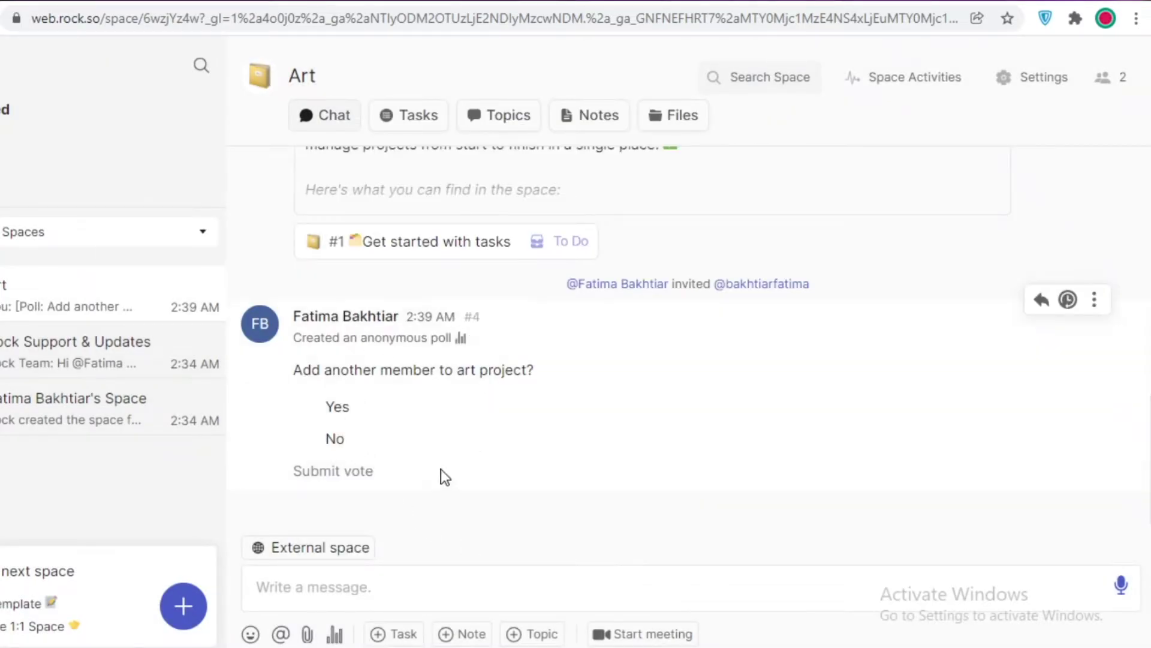
Vote No on the poll, glance at the Topics and Notes panels, then begin a new task.
click(325, 400)
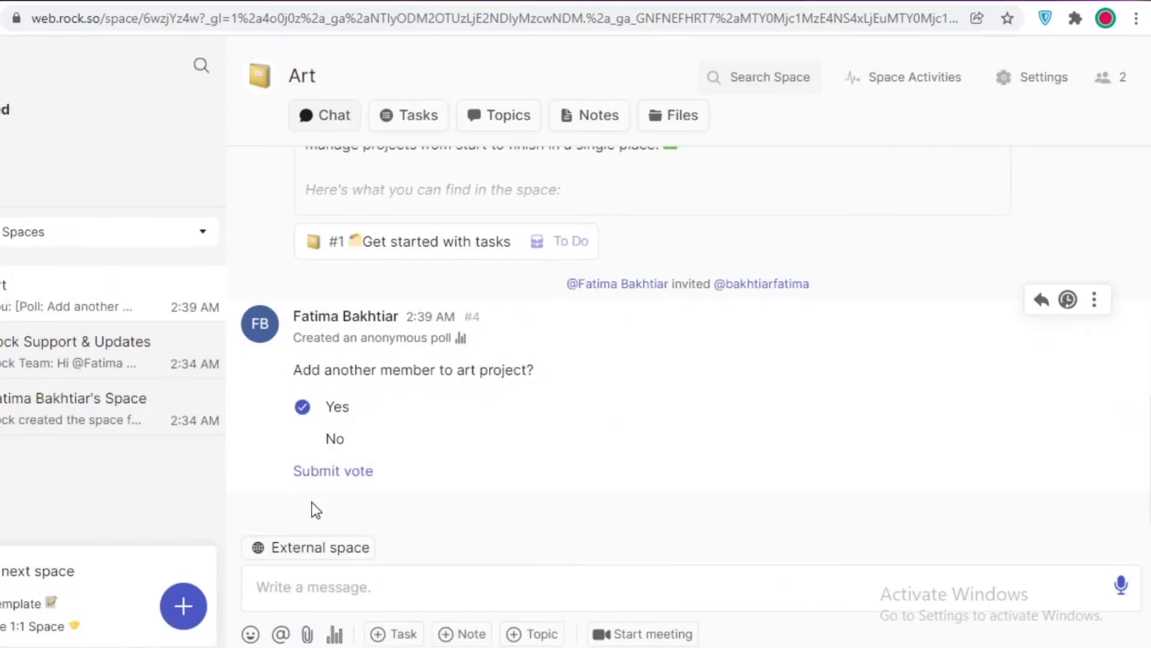
click(334, 438)
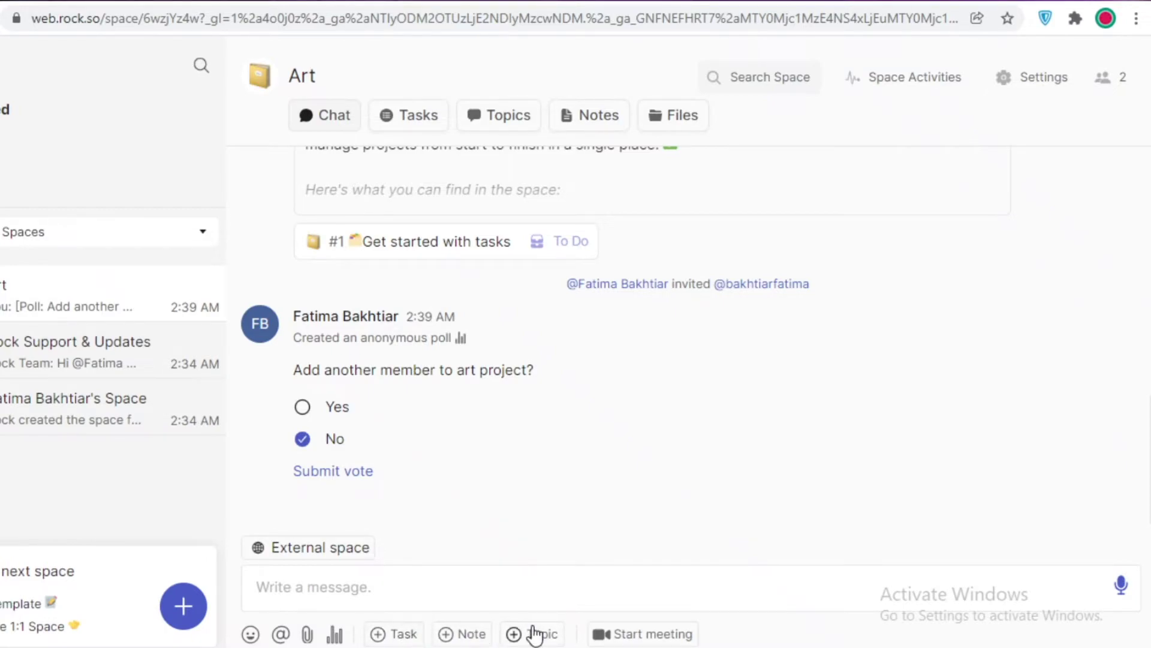
click(530, 634)
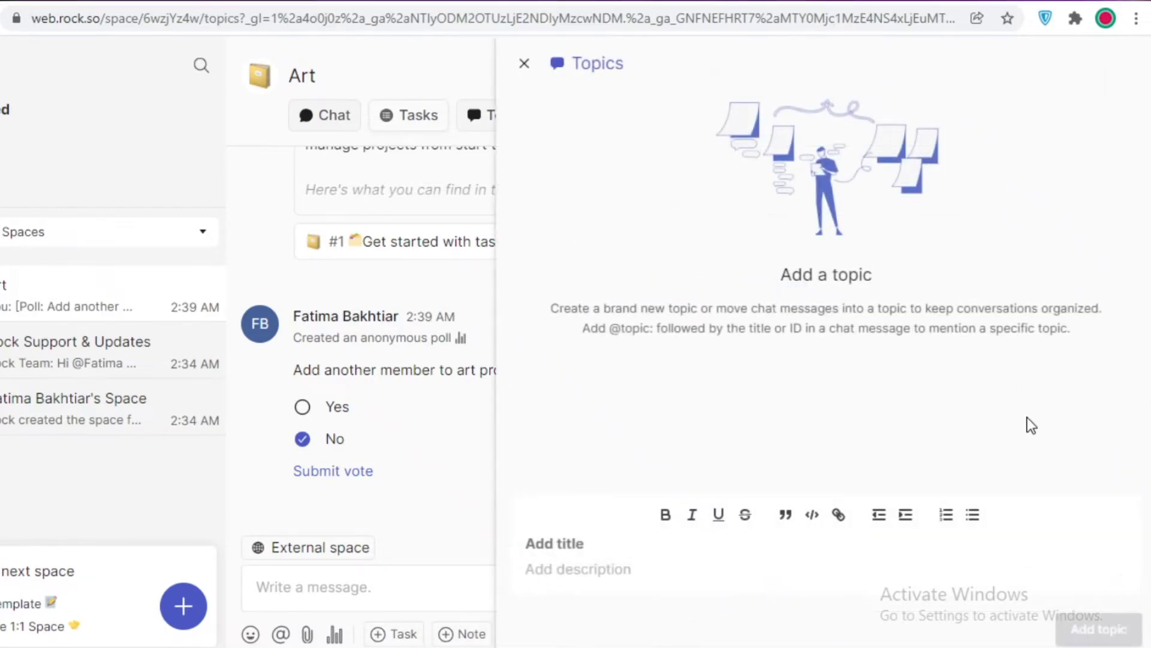
click(403, 381)
click(484, 636)
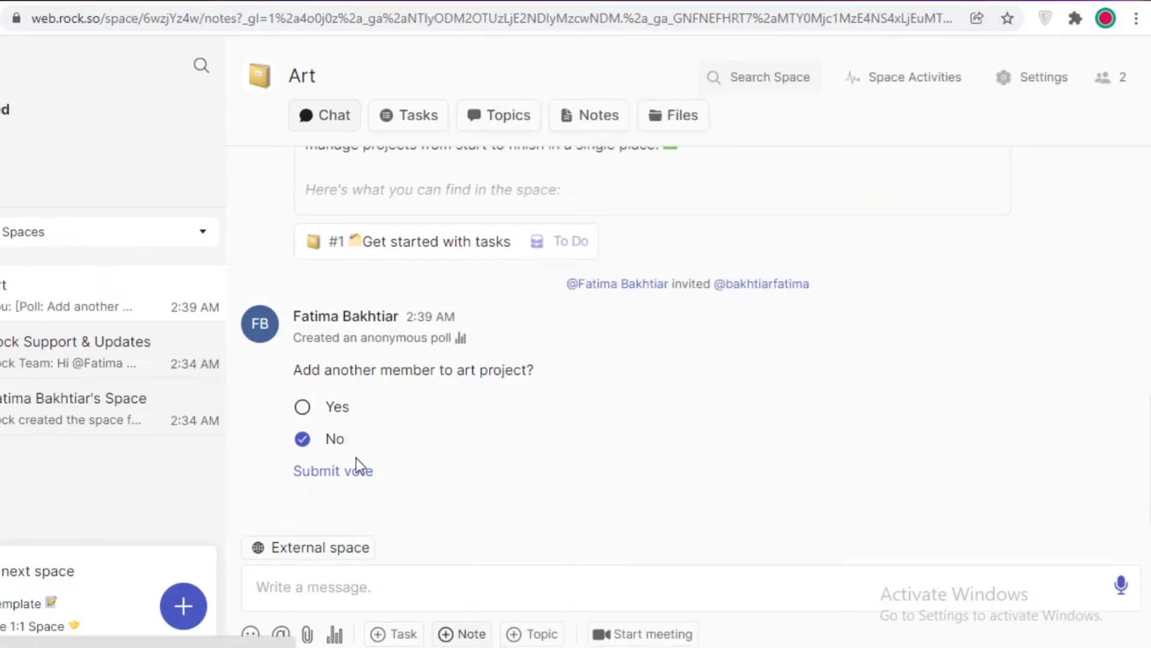
click(430, 378)
click(414, 634)
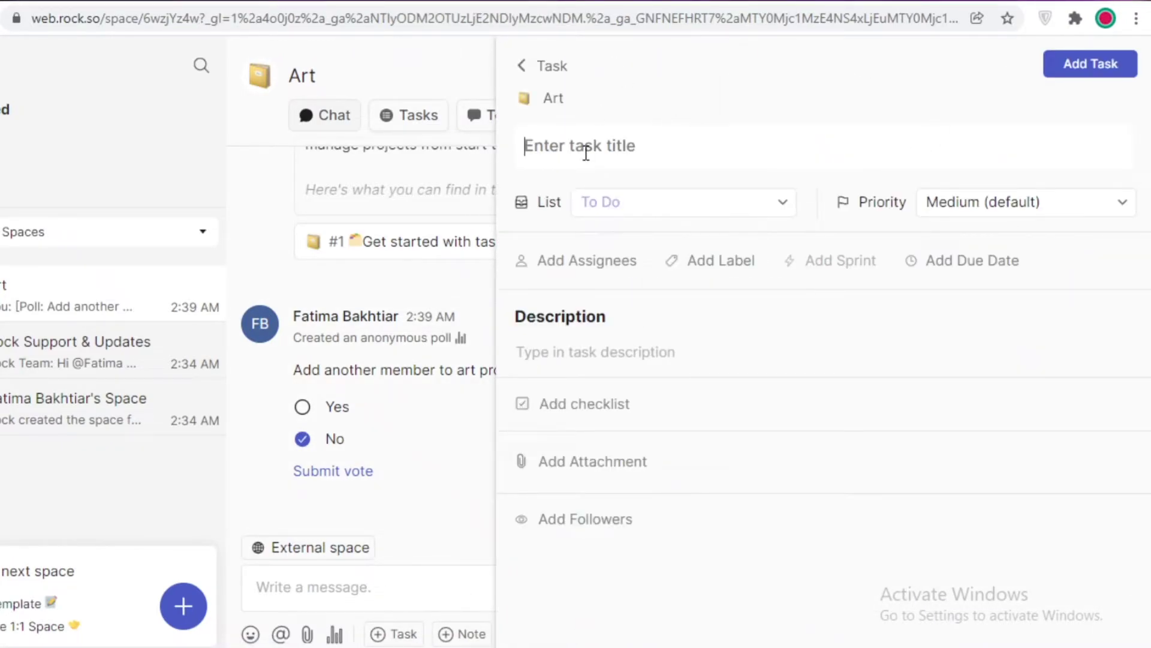
Title the task 'Art Idea Generation' and keep it in the To Do list.
text(Art A)
key(BackSpace)
key(BackSpace)
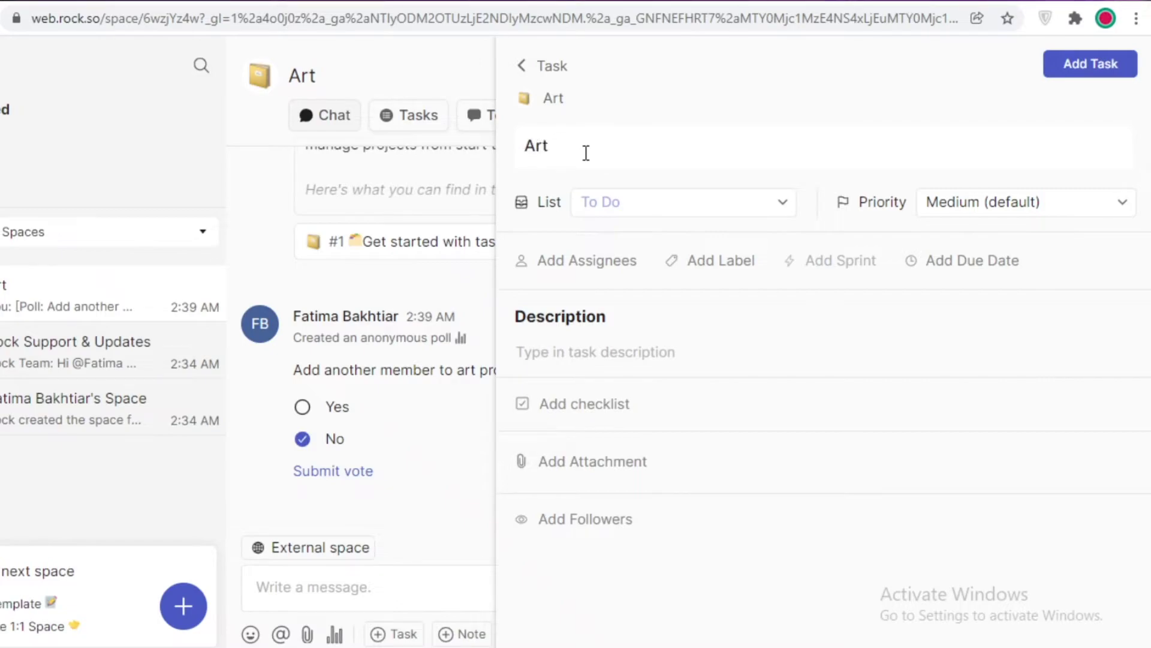
text(Idea Generation)
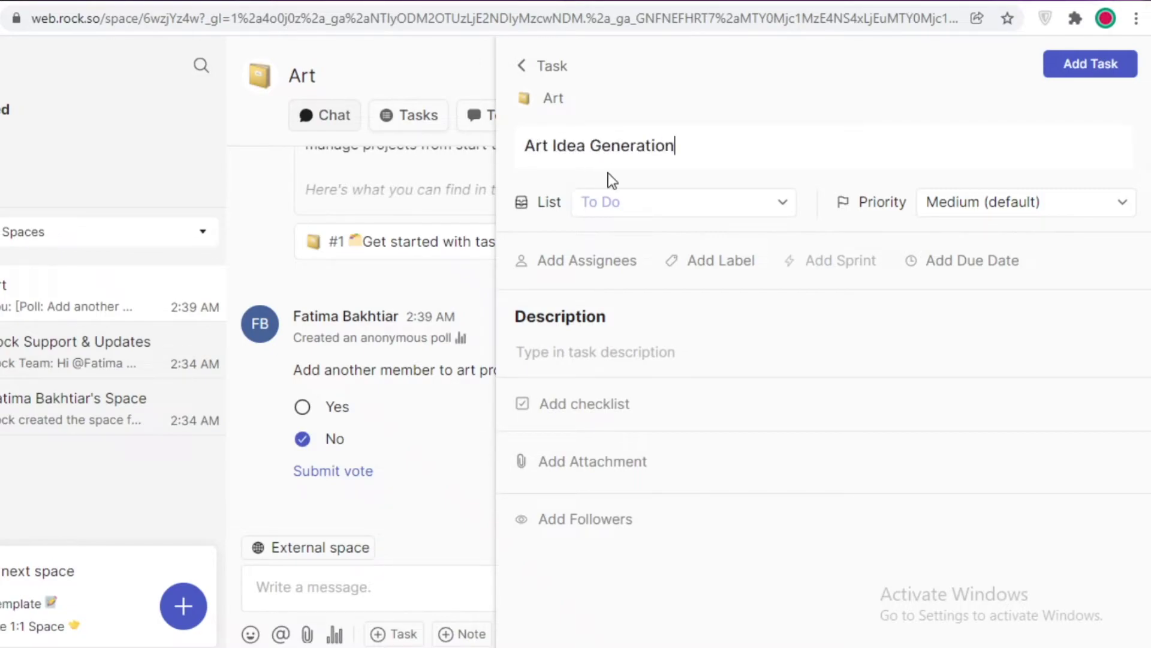
click(617, 204)
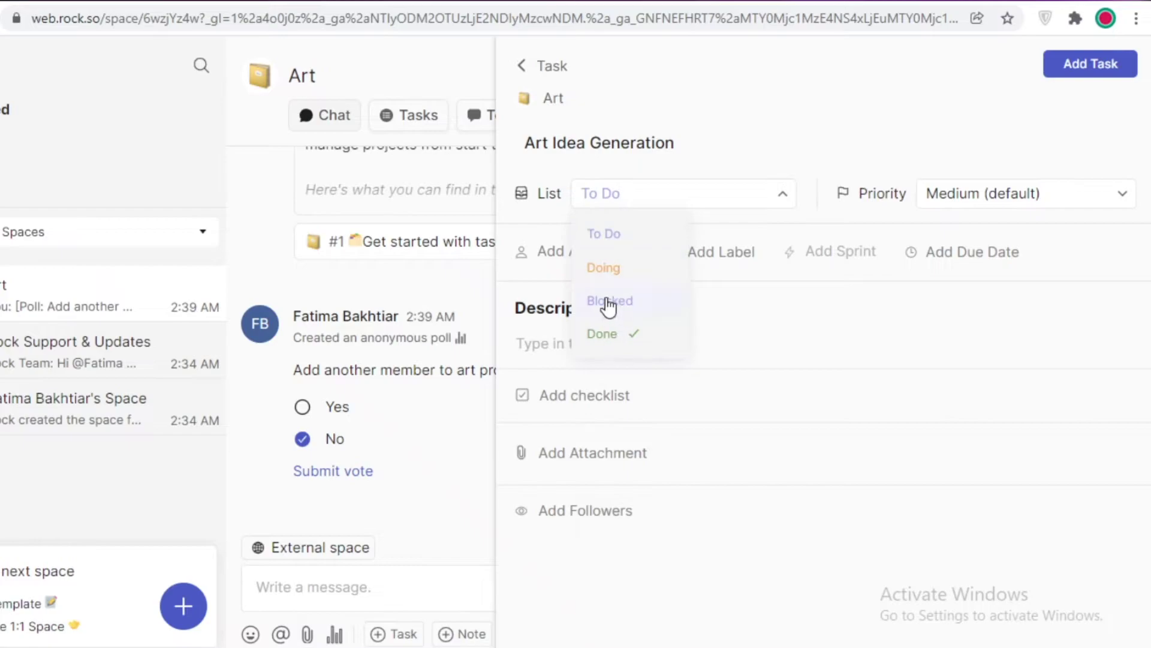
click(608, 248)
click(754, 159)
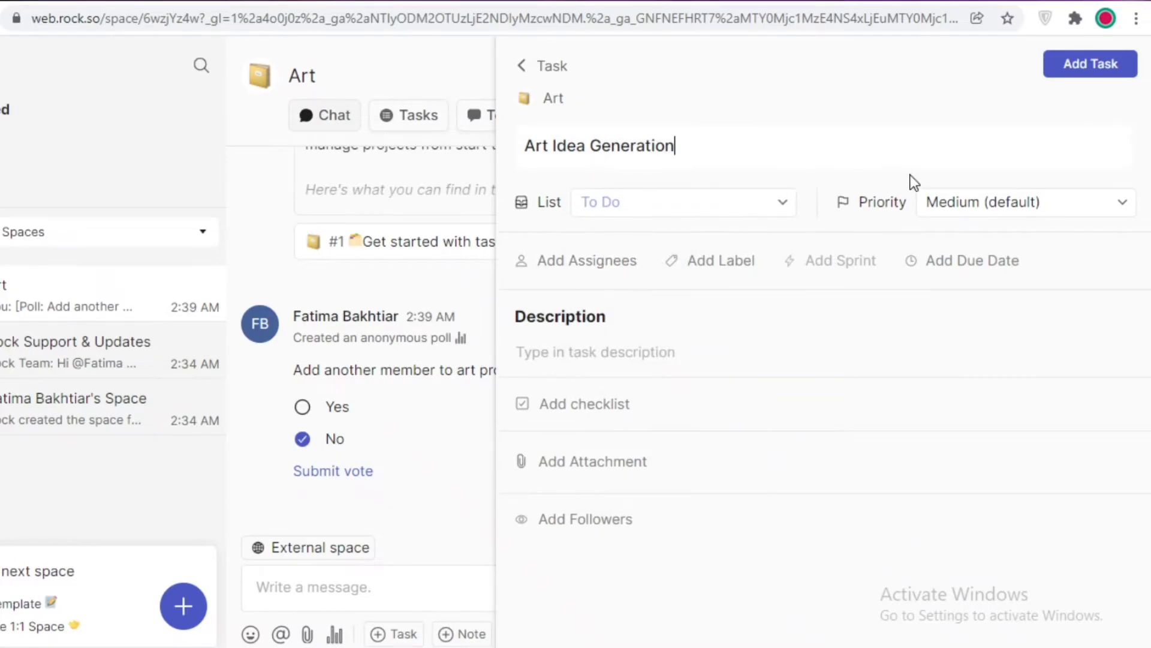
Set priority to Urgent, assign yourself, add the task, and view the Art task board.
click(963, 204)
click(971, 230)
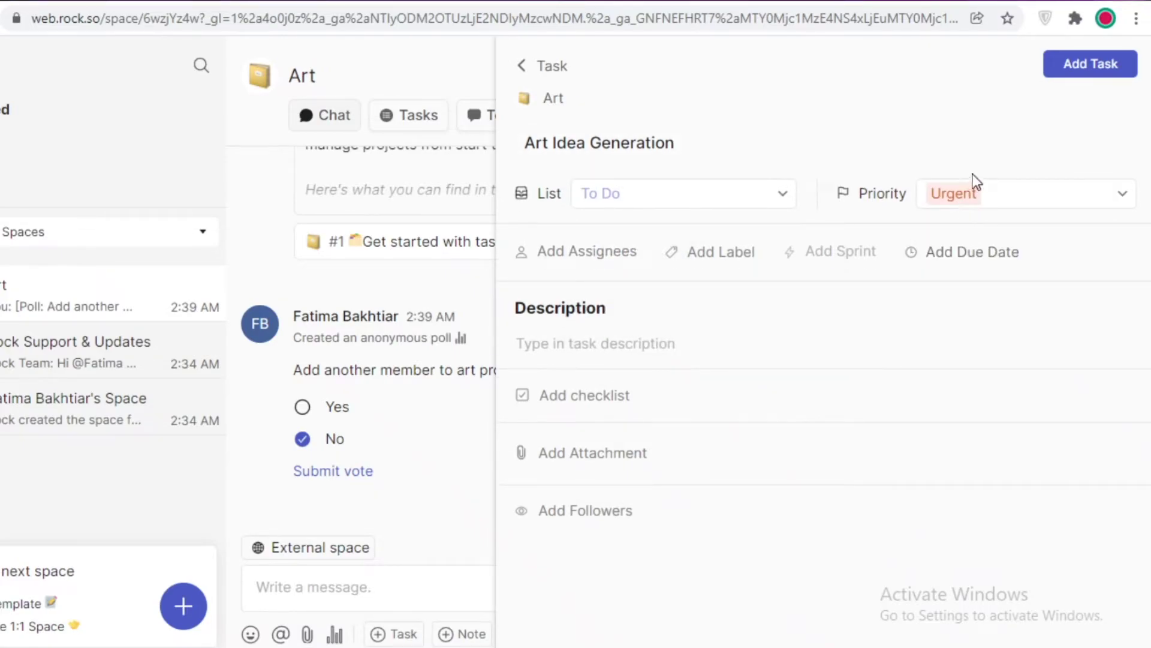
click(554, 253)
click(577, 378)
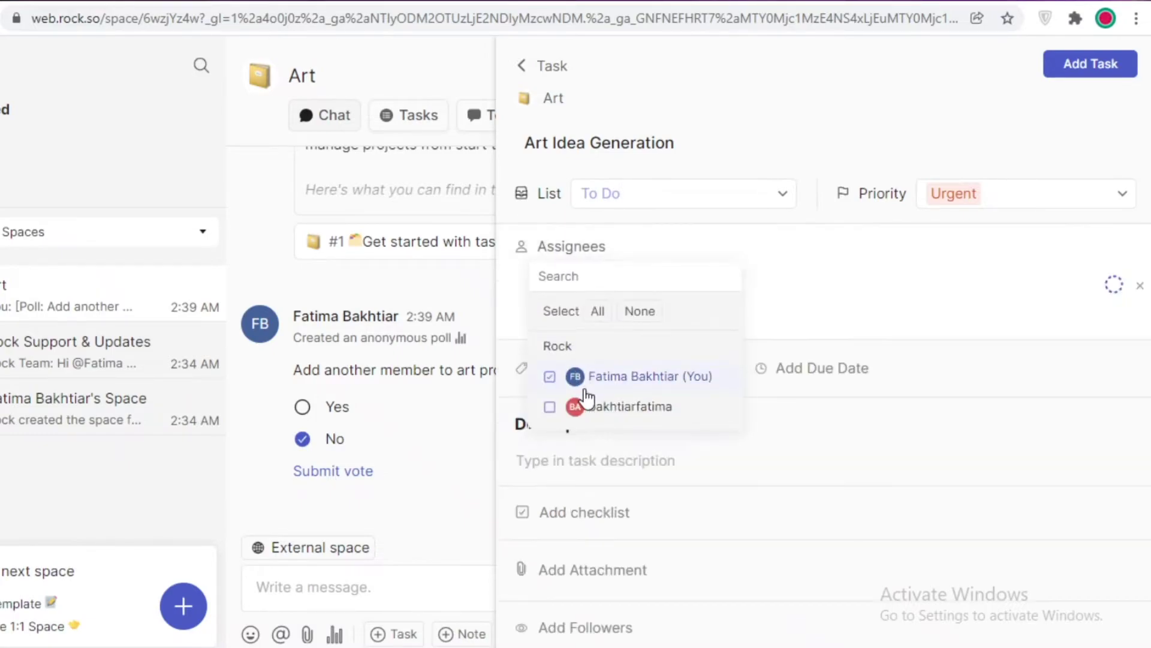
click(840, 272)
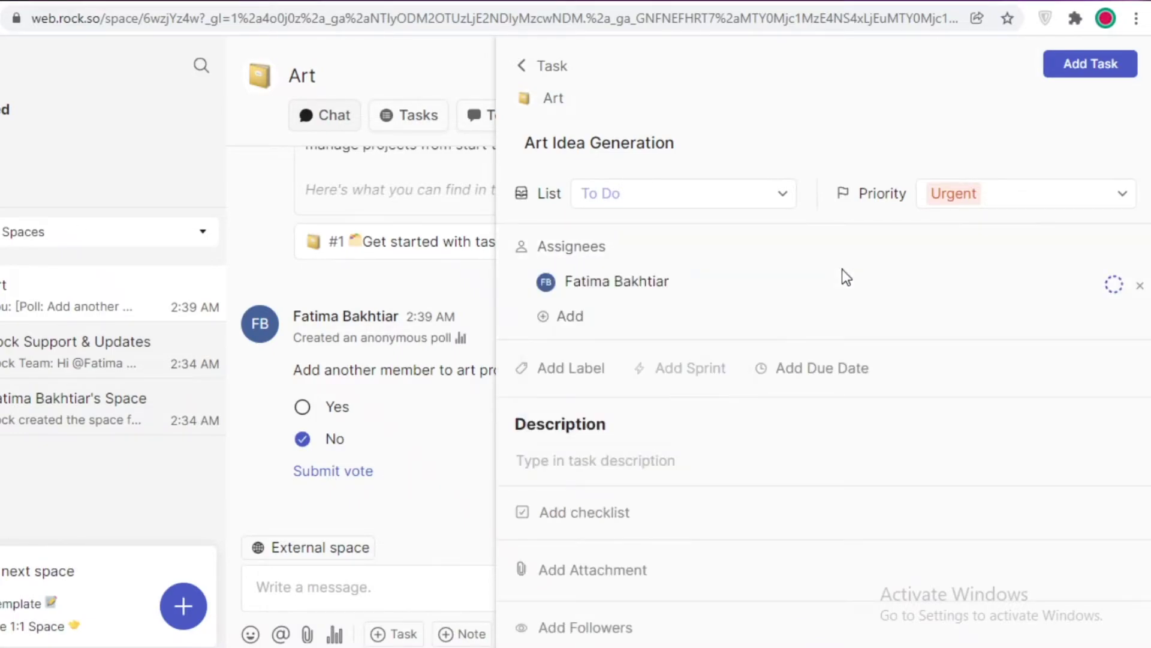
click(593, 369)
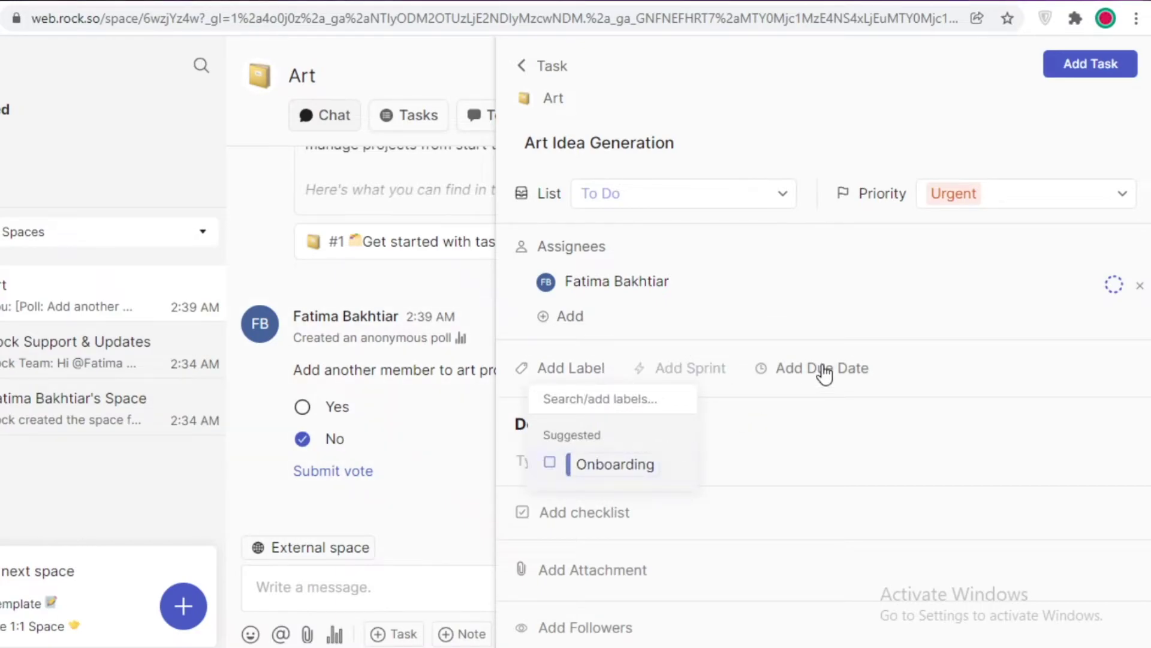
click(801, 352)
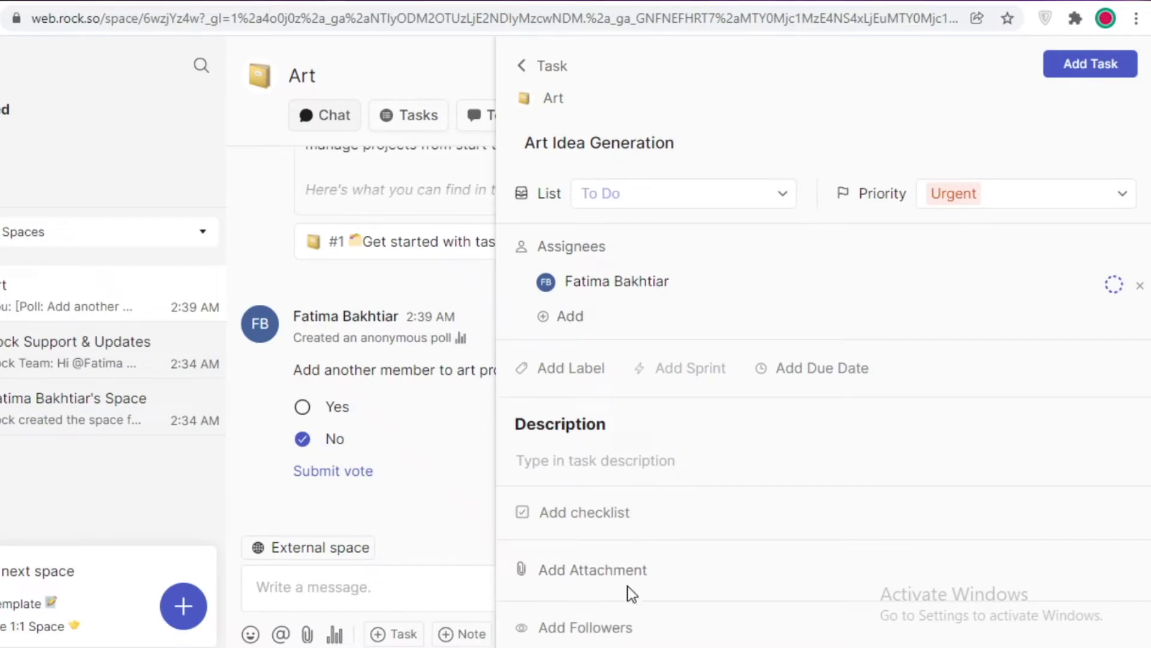
click(1135, 67)
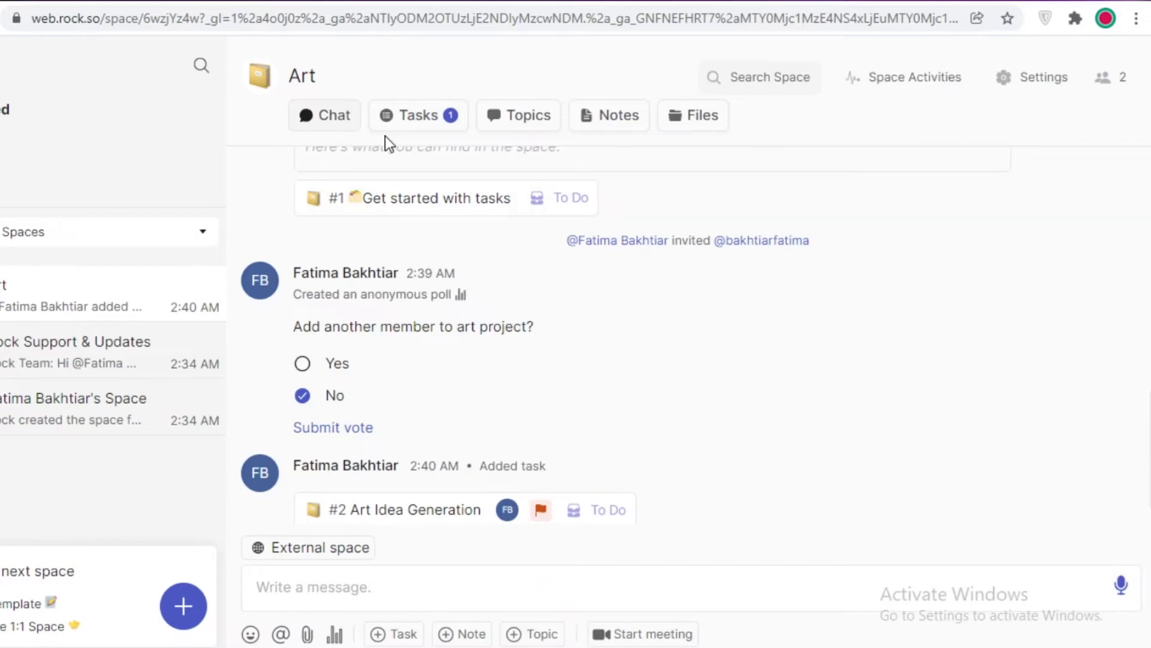
click(393, 117)
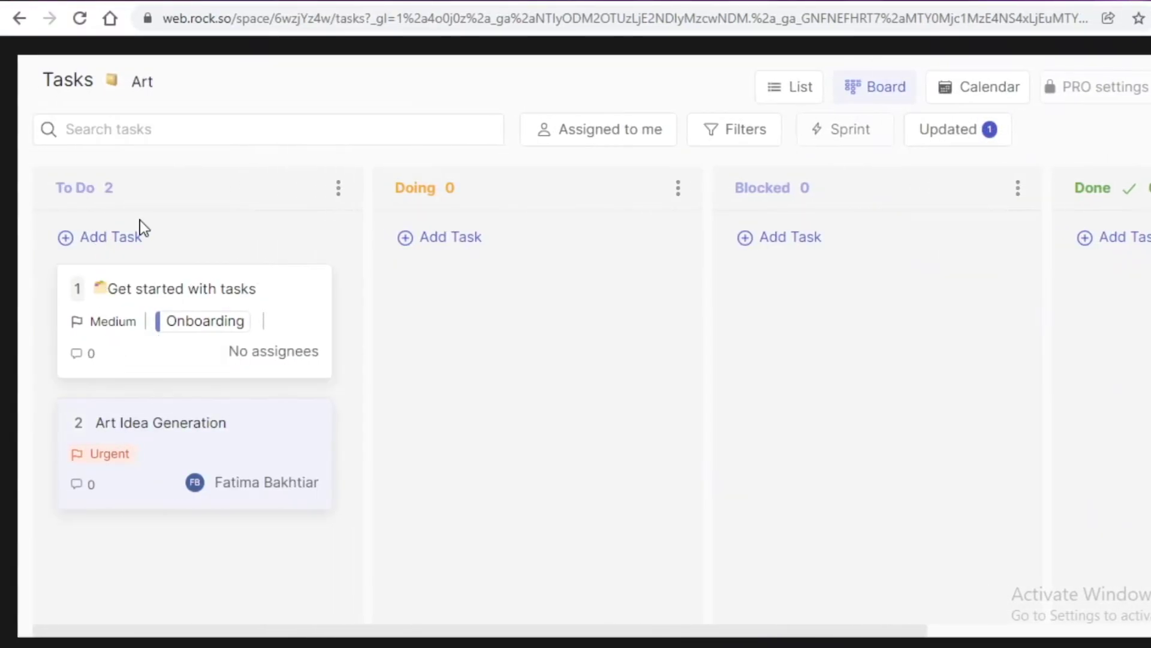
Move the Art Idea Generation card from To Do through Doing into the Done column.
drag(108, 427, 503, 279)
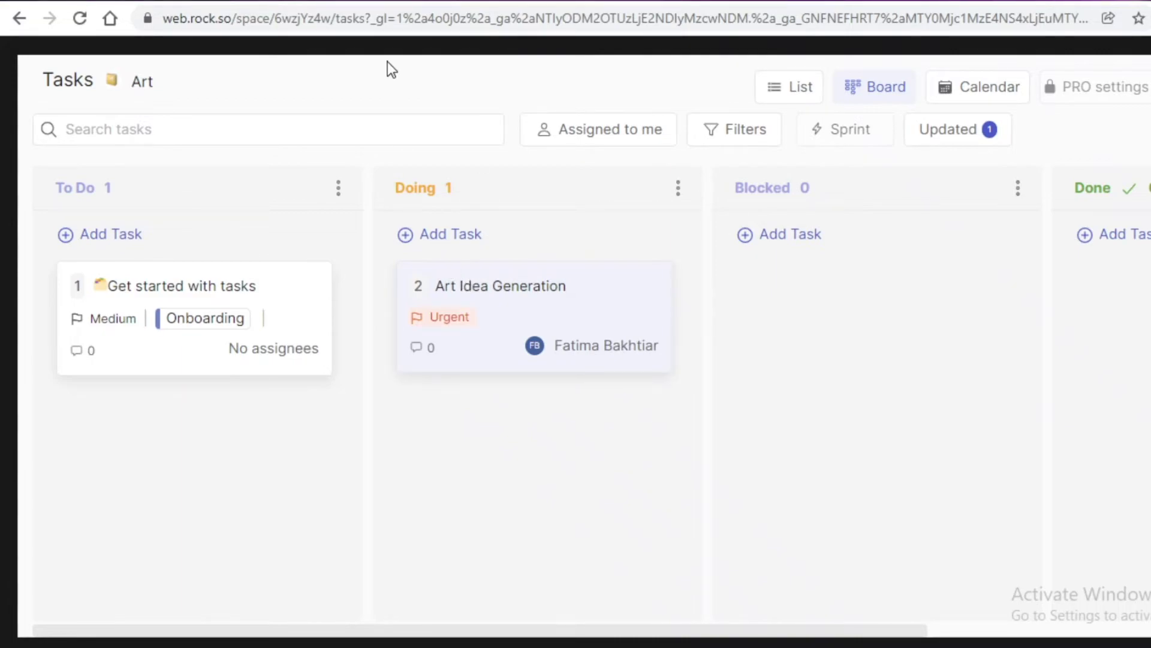
drag(488, 304, 1116, 303)
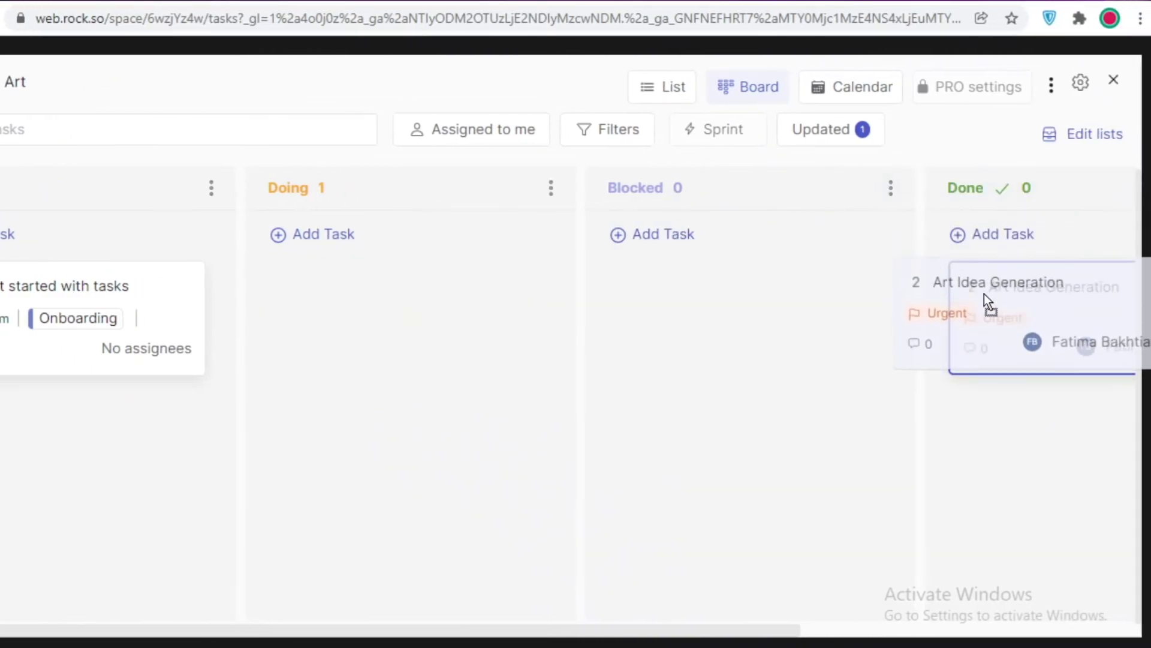
drag(988, 303, 979, 298)
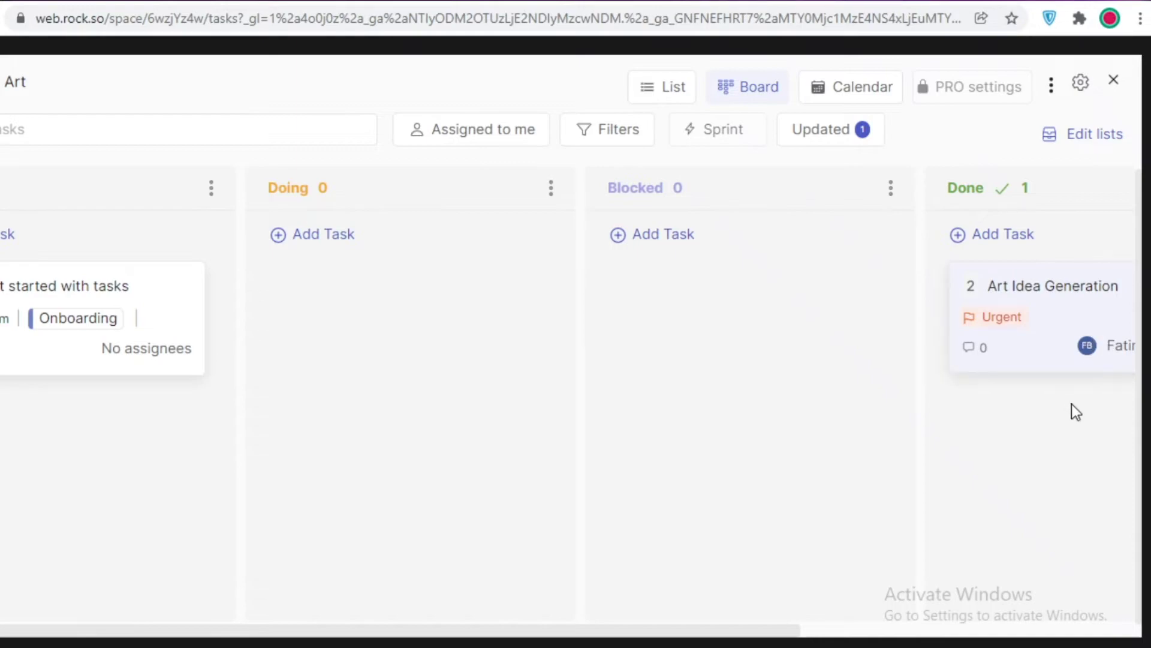
Close and reopen the Art space's task board twice to confirm the card stays in Done.
click(1117, 82)
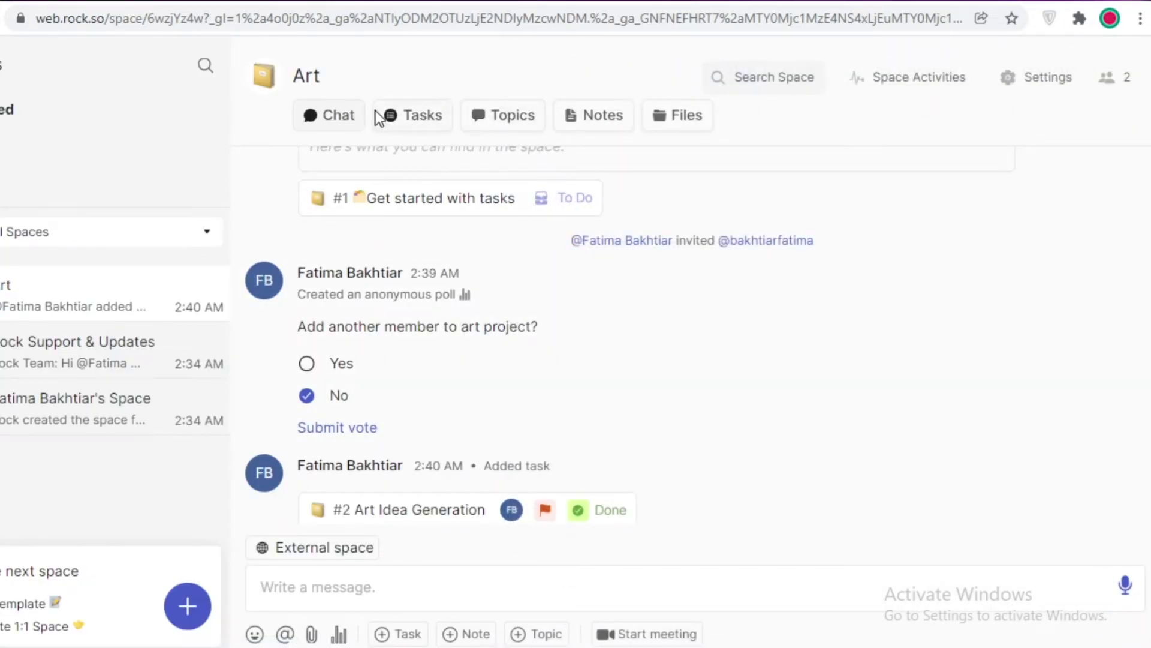
click(418, 116)
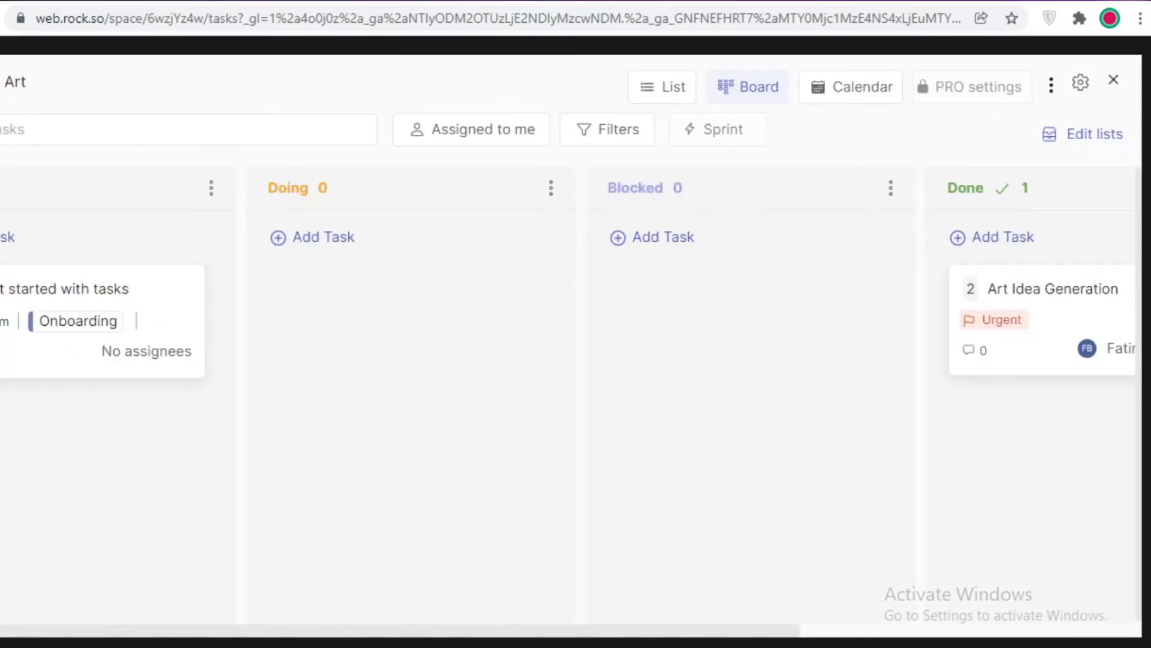
click(1114, 81)
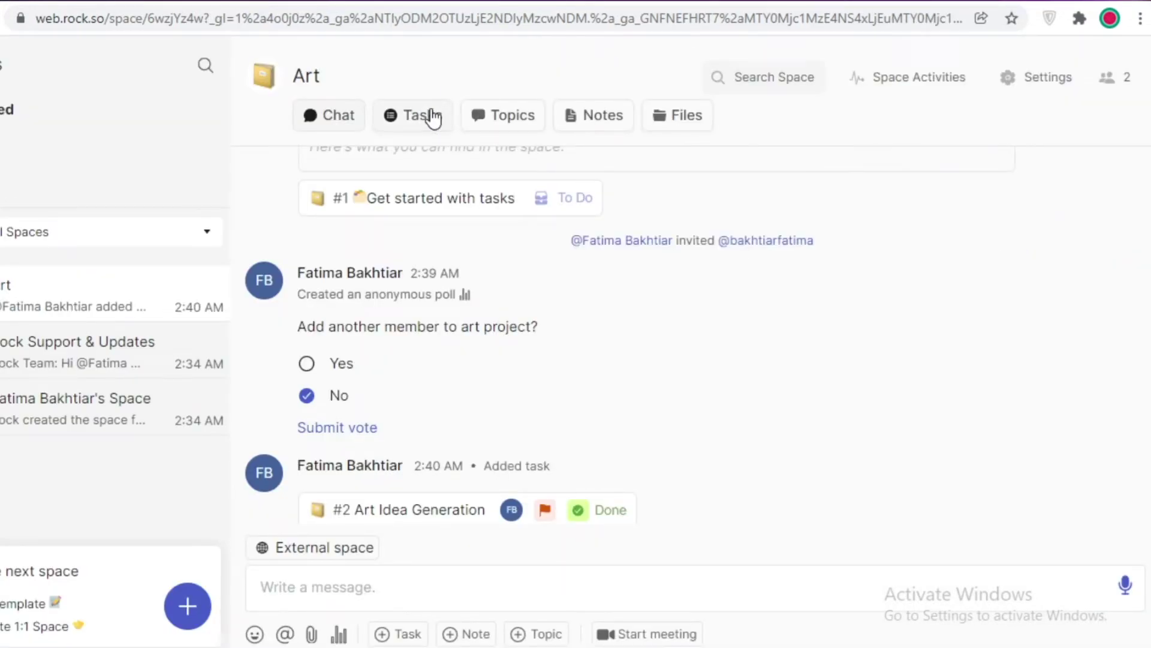
click(433, 117)
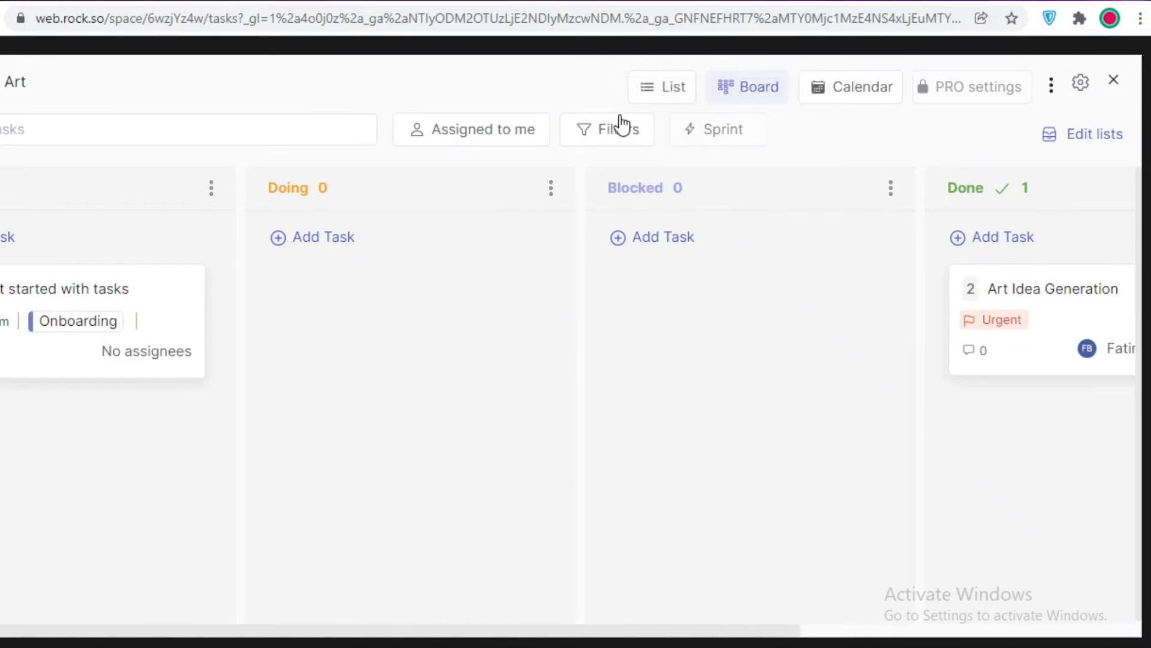
View the Art tasks as a table and a calendar, then return to the Art space chat.
click(647, 91)
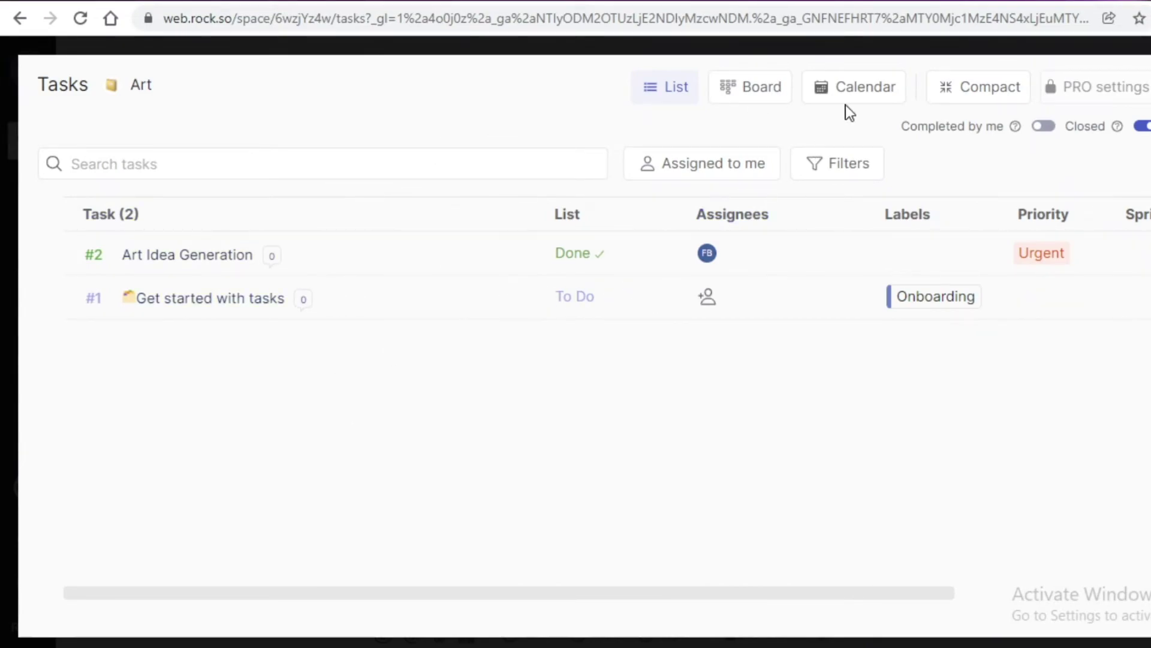
click(893, 87)
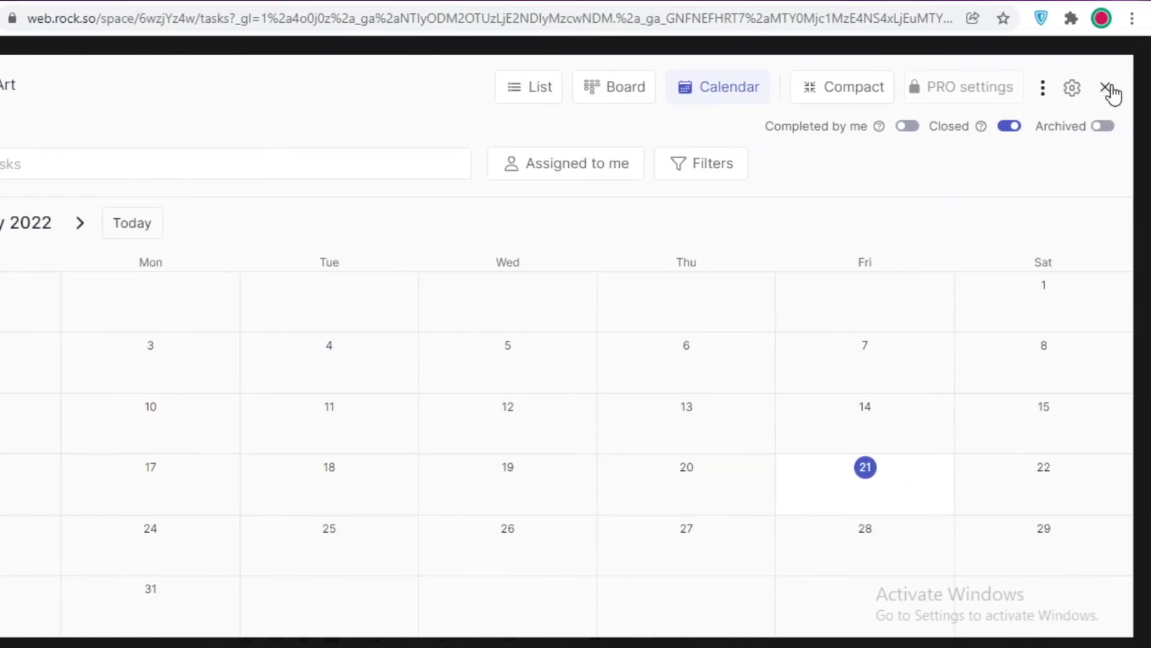
click(1107, 88)
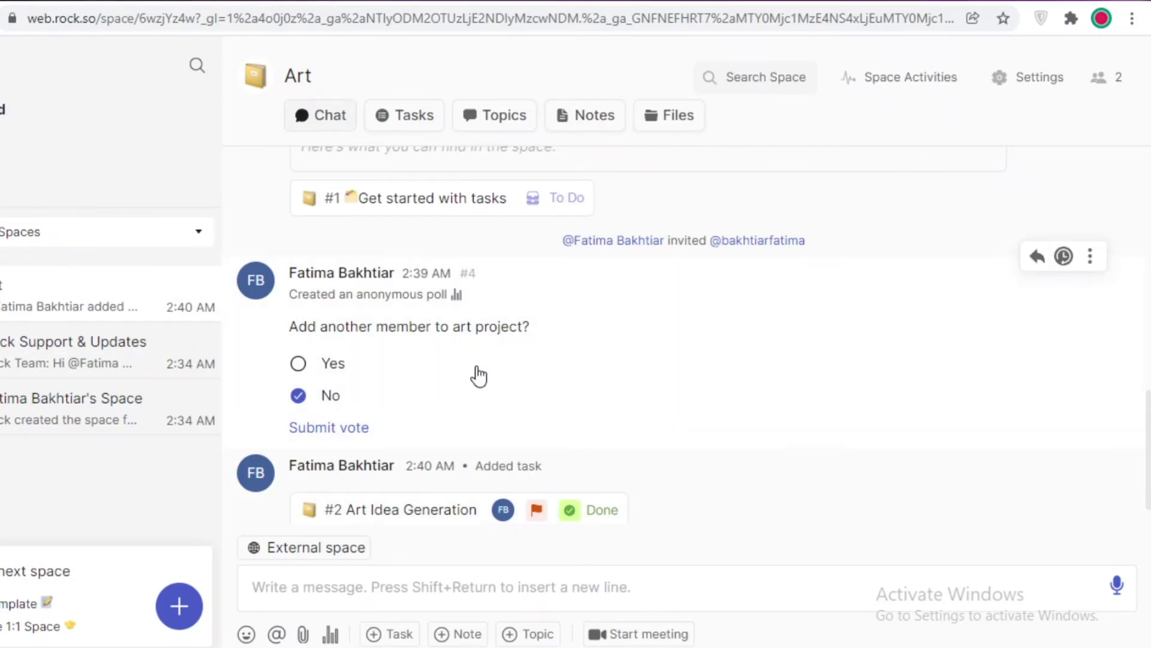
click(871, 93)
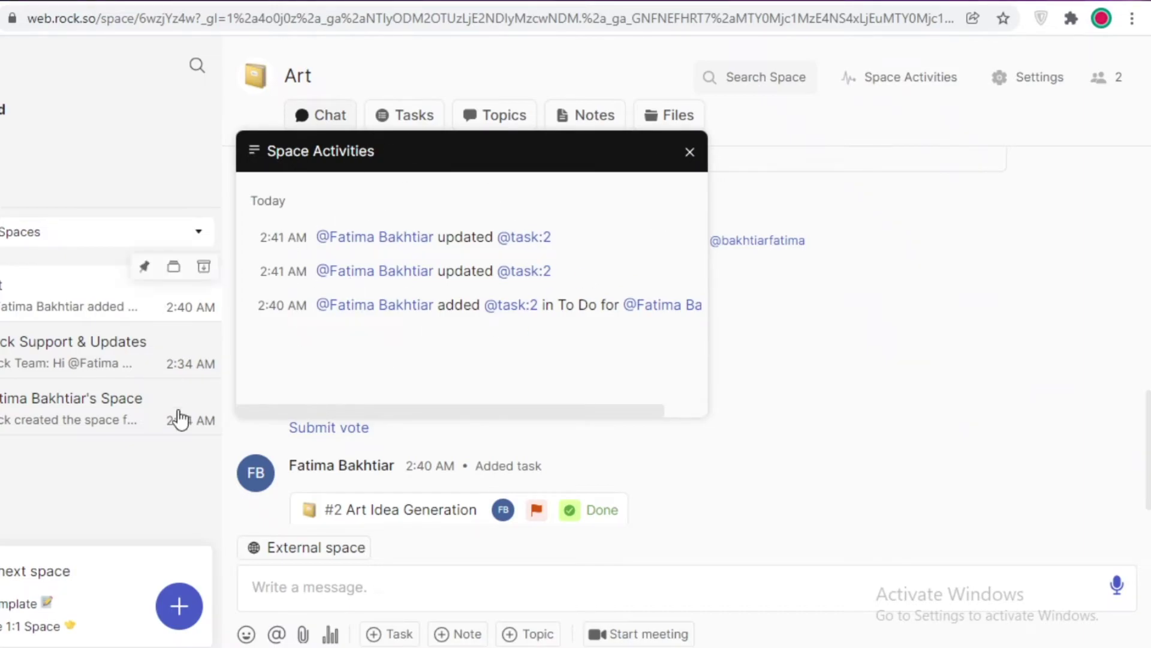
click(690, 151)
click(1041, 77)
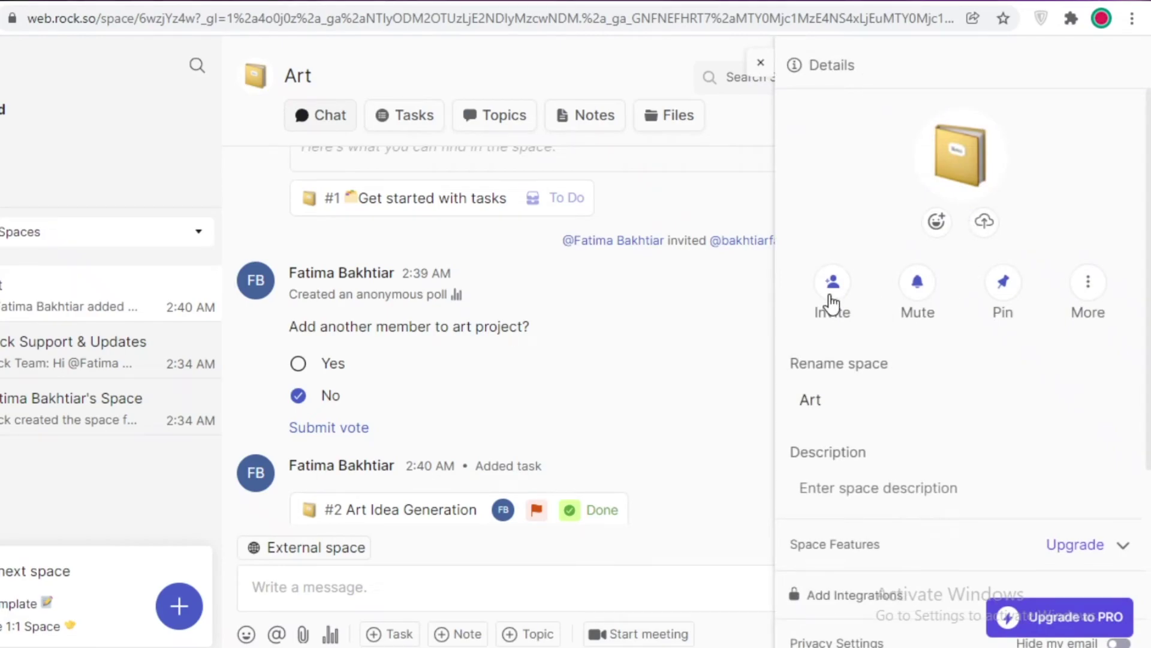
click(1100, 288)
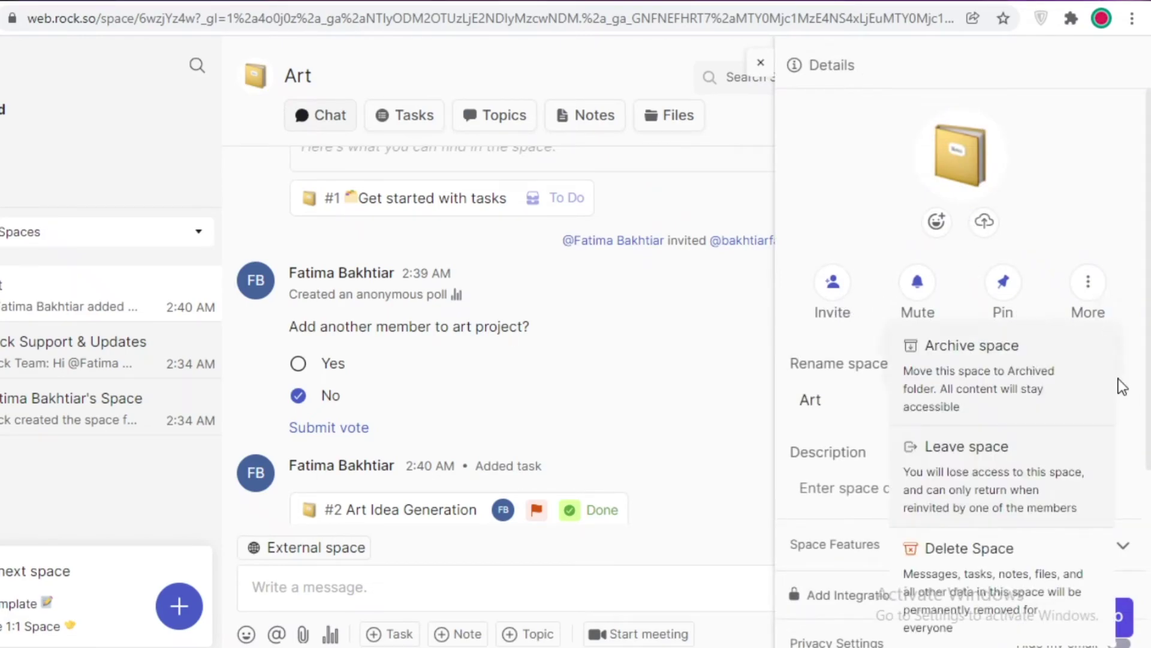
click(1136, 228)
scroll(995, 420, down, 5)
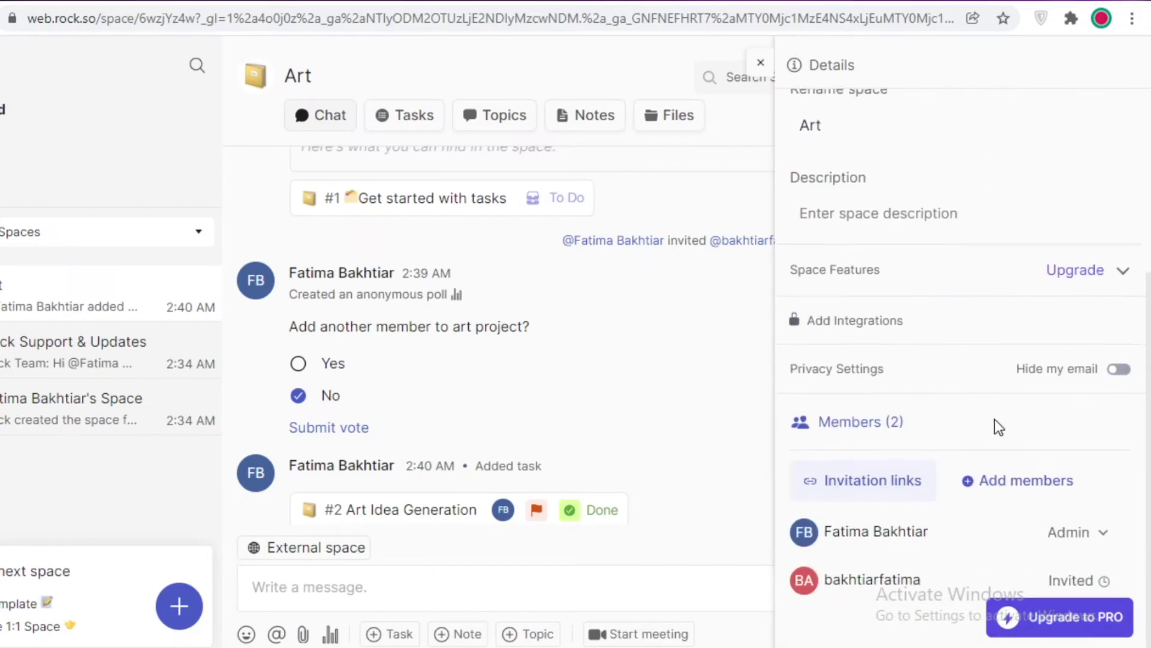
scroll(990, 419, up, 5)
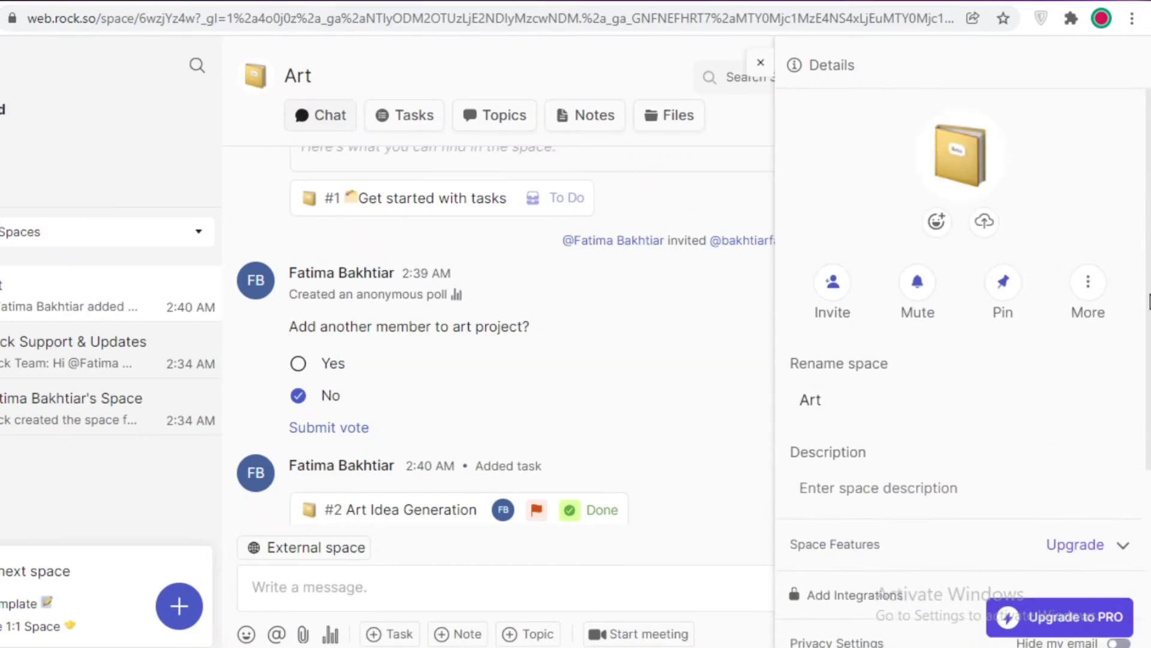
scroll(1103, 298, down, 1)
scroll(1099, 293, down, 1)
scroll(1095, 290, up, 2)
click(1090, 283)
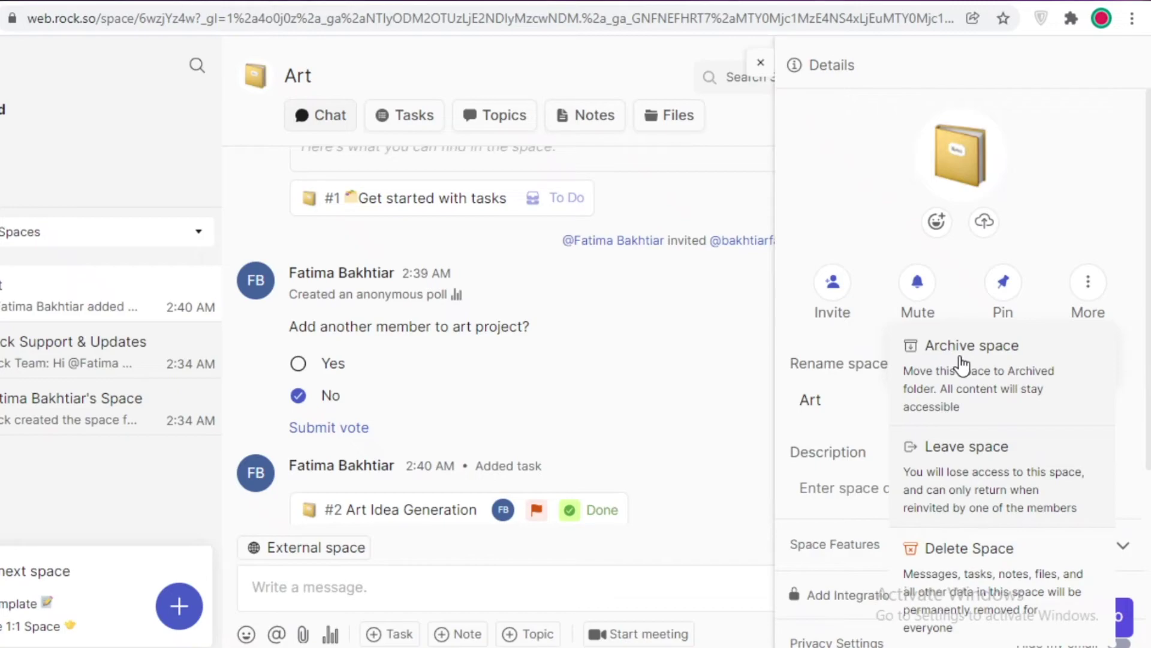
click(1096, 295)
click(1095, 291)
scroll(1043, 561, down, 4)
scroll(1000, 437, up, 2)
scroll(1002, 461, down, 3)
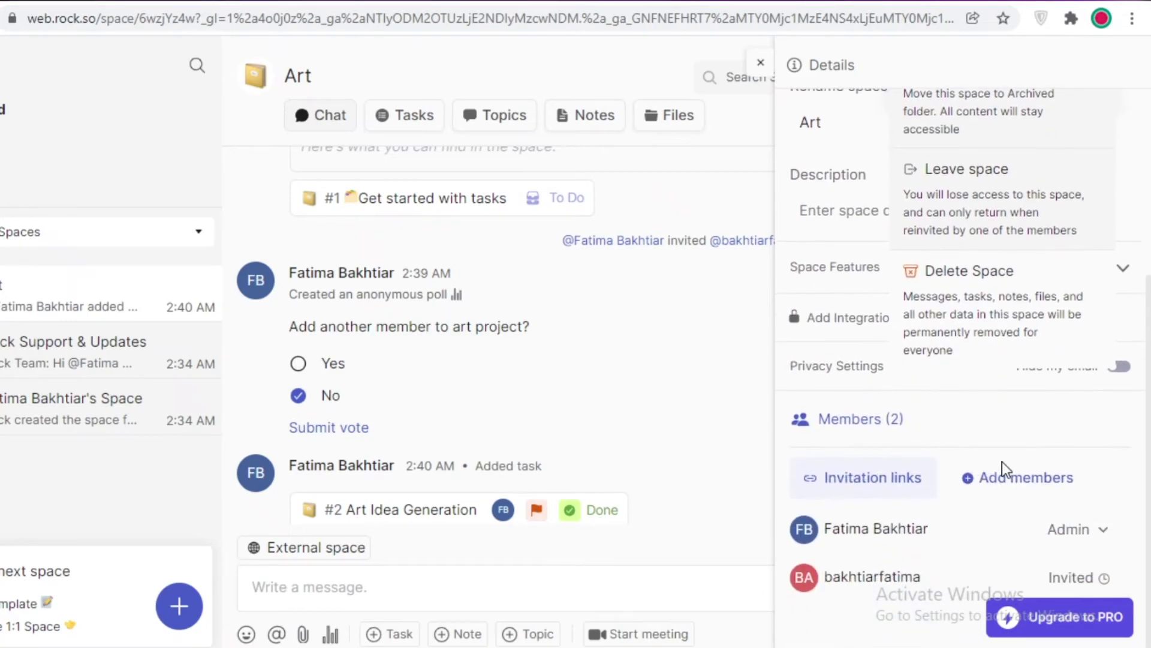
scroll(1013, 569, up, 5)
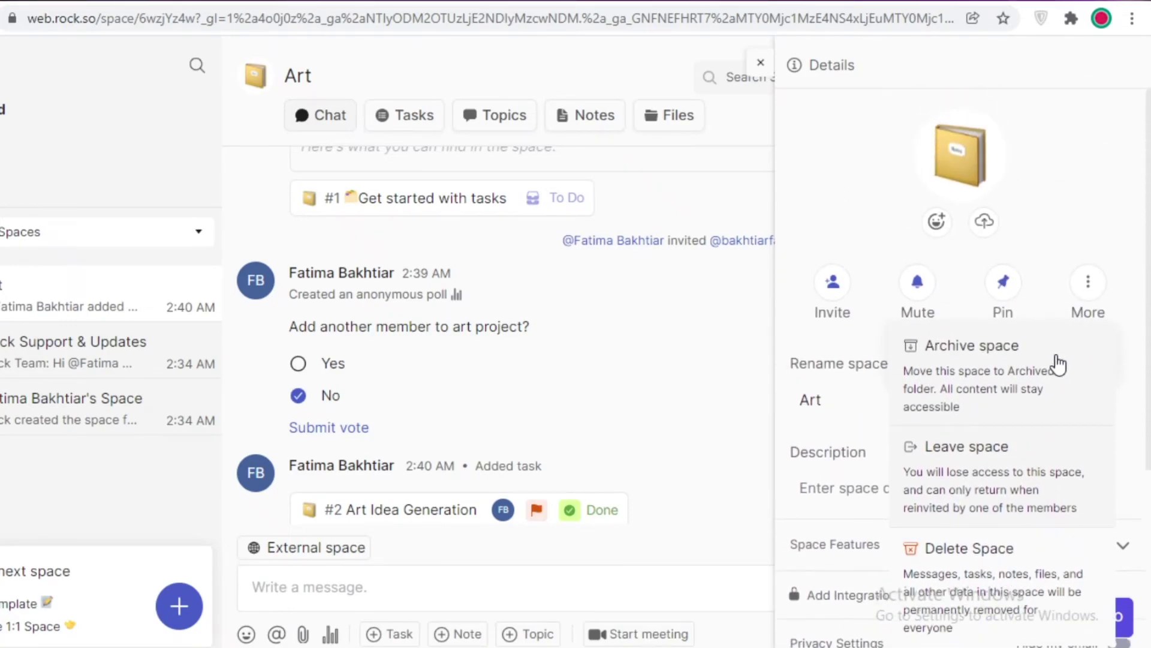
click(1092, 200)
click(653, 215)
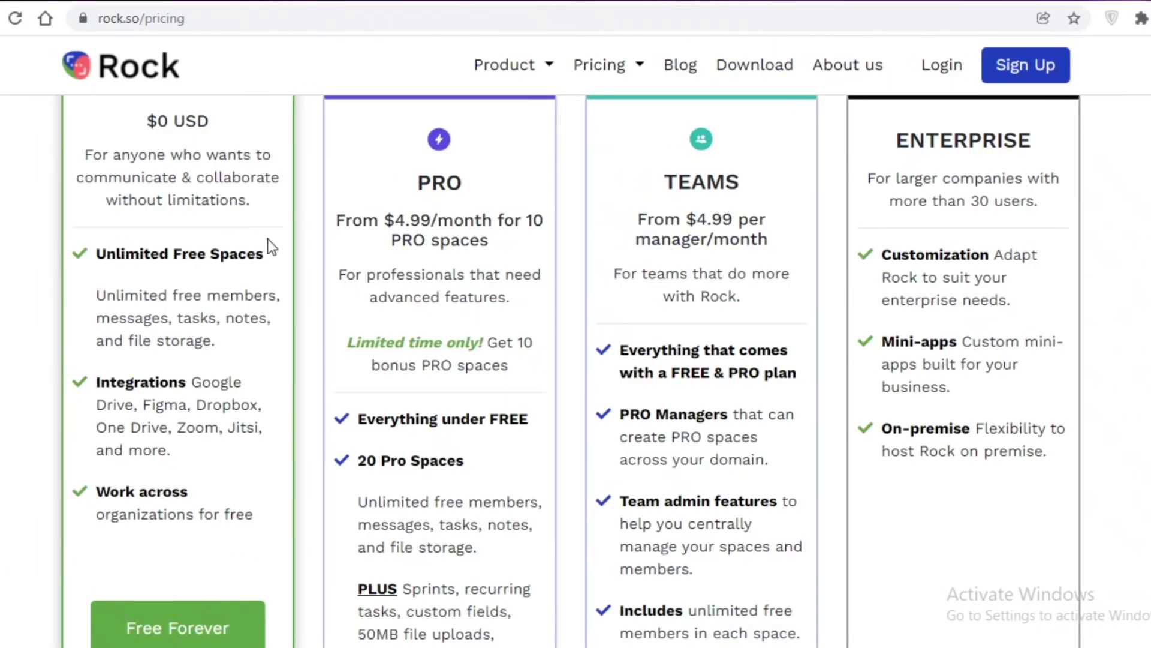
Scroll through the FREE, PRO, TEAMS and ENTERPRISE plan cards and their feature lists on rock.so/pricing.
scroll(51, 294, up, 5)
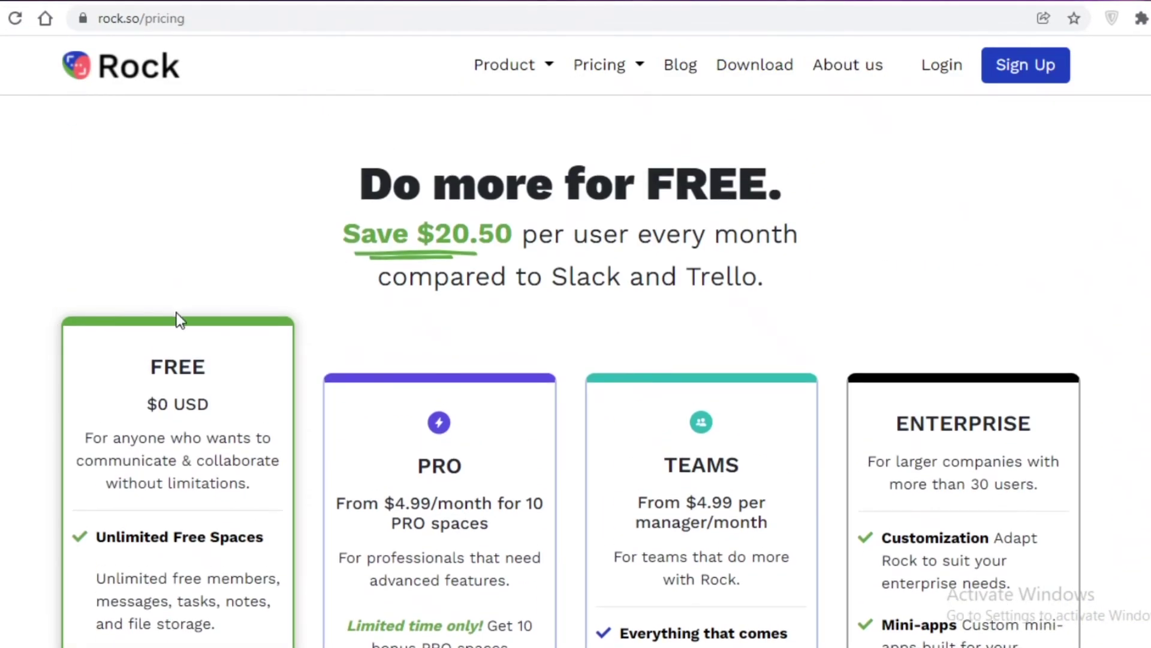
scroll(178, 319, down, 3)
scroll(143, 214, up, 1)
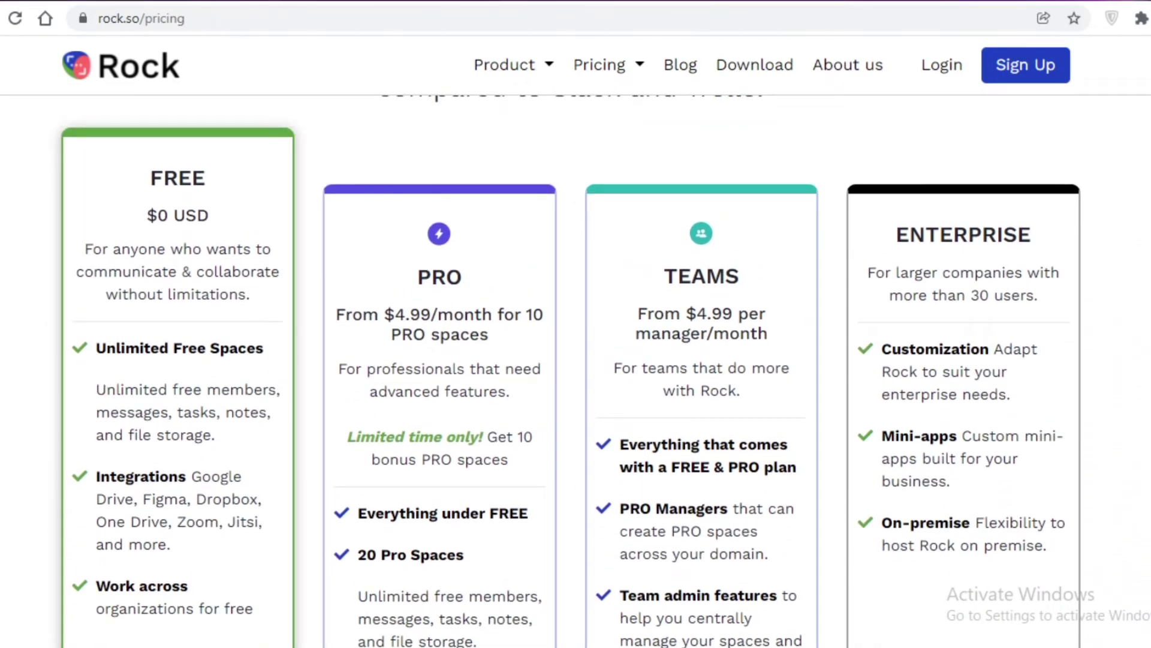
scroll(575, 372, down, 2)
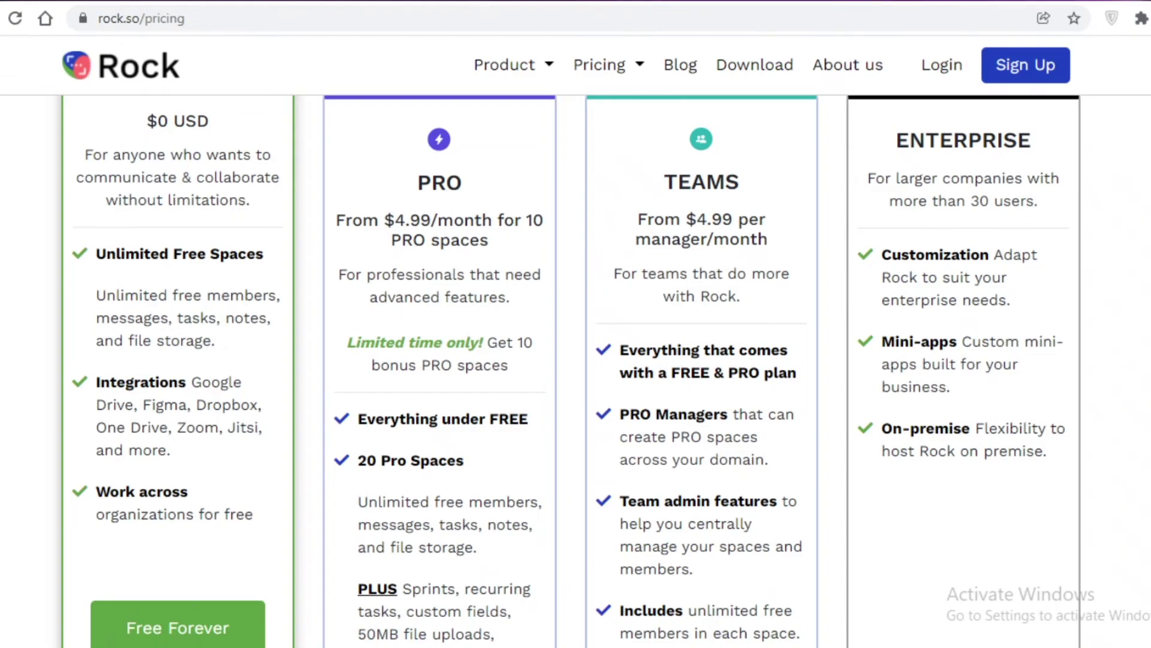
scroll(570, 373, down, 2)
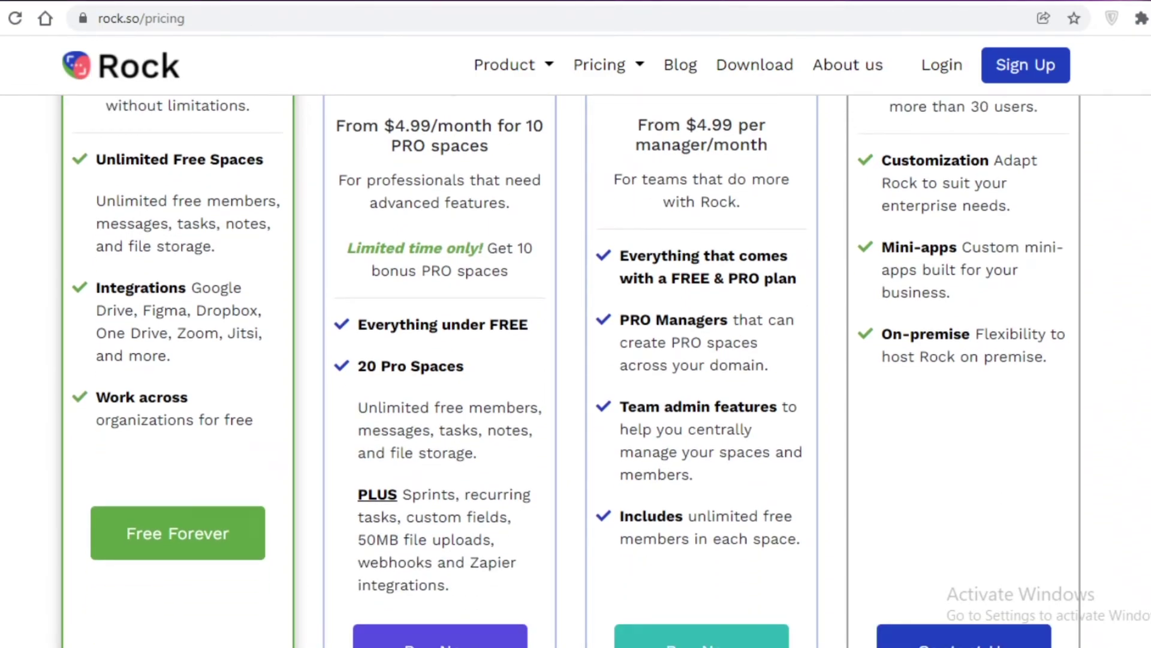
scroll(571, 372, down, 5)
scroll(570, 372, up, 6)
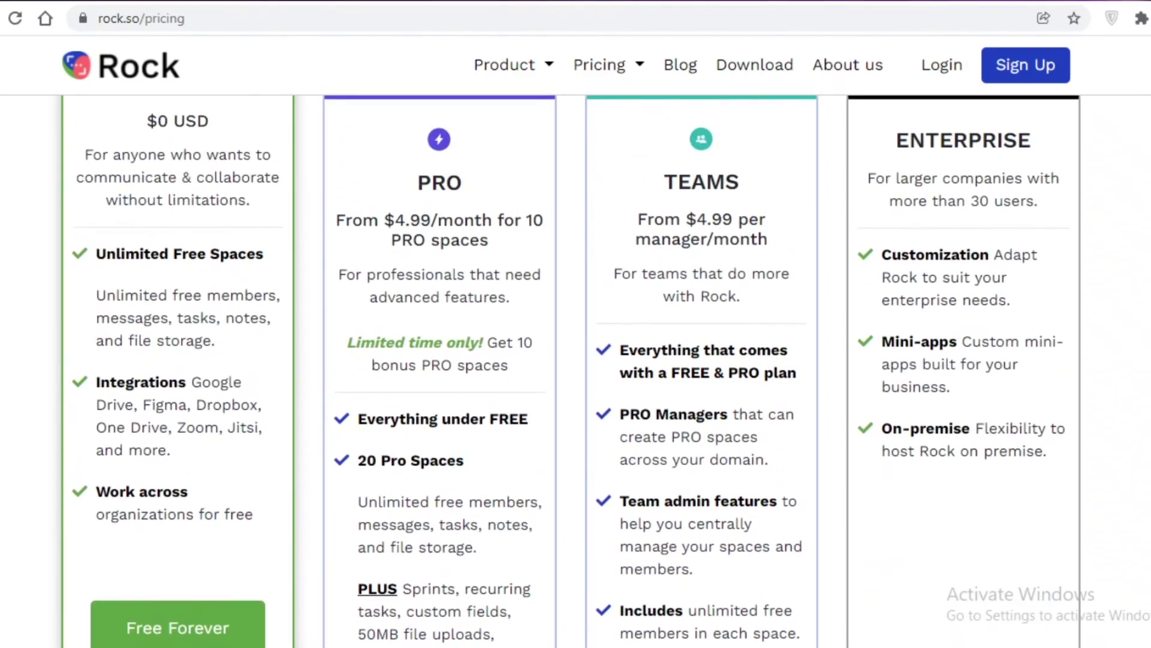
scroll(570, 372, down, 5)
scroll(766, 294, up, 7)
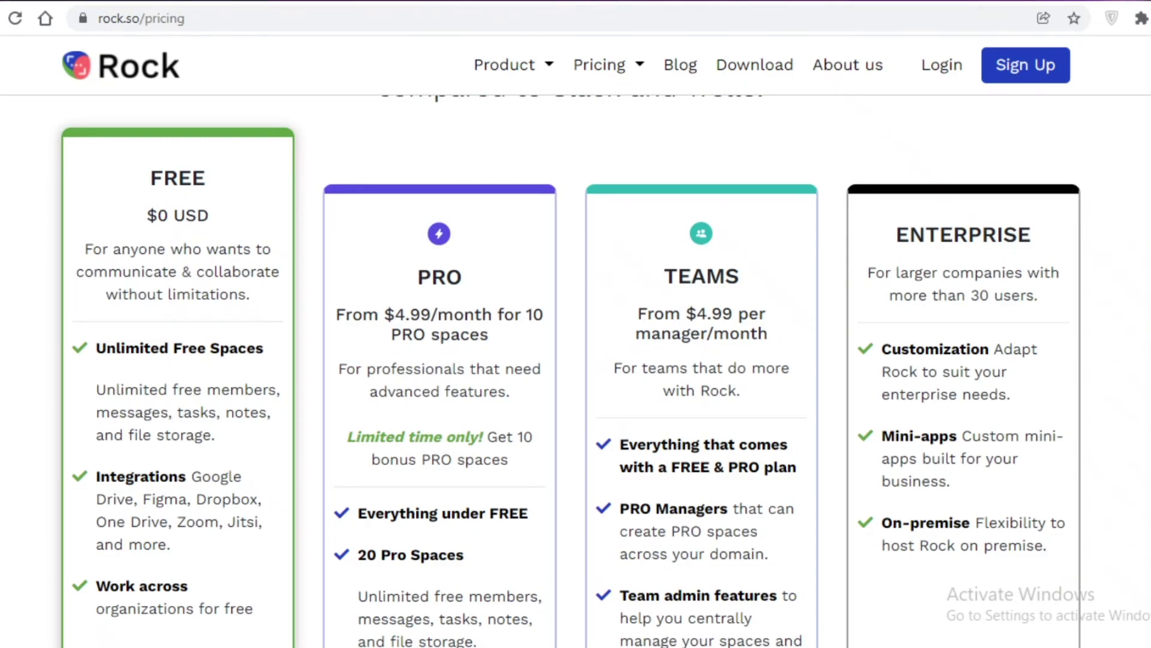
scroll(575, 371, down, 2)
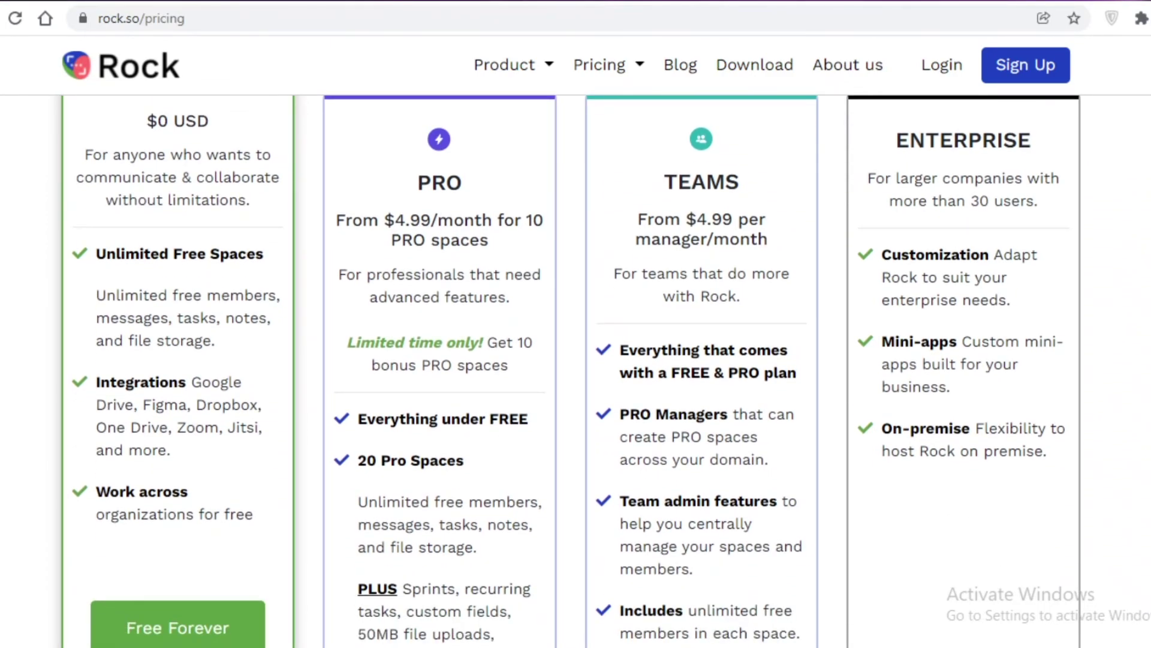
scroll(575, 371, down, 2)
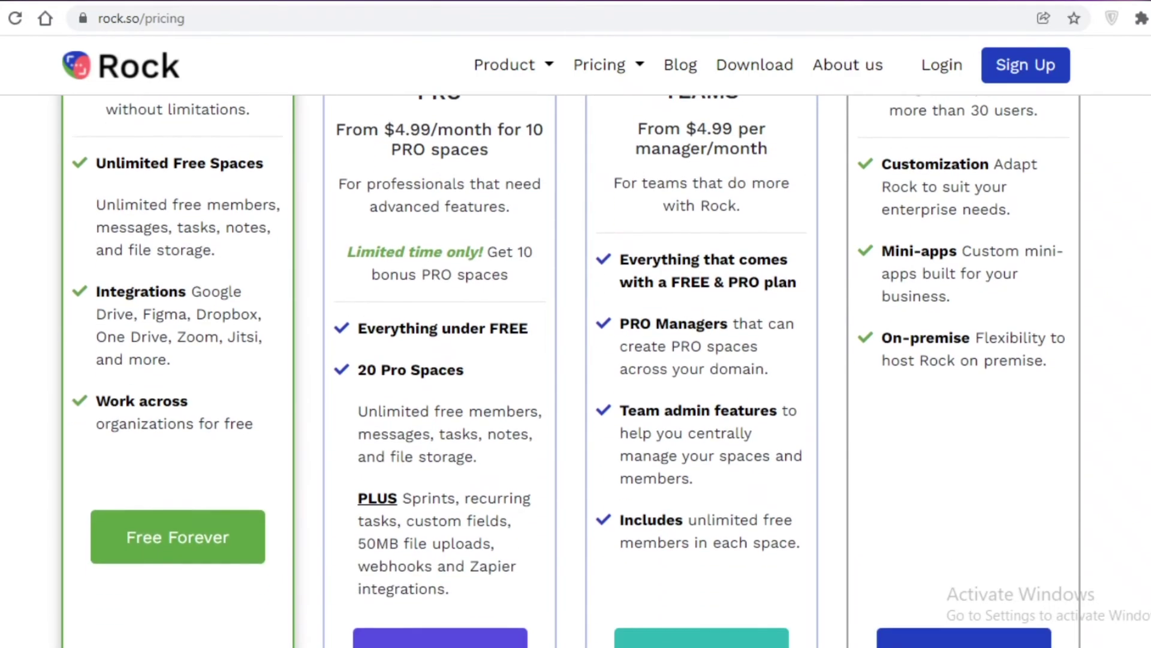
scroll(575, 371, up, 2)
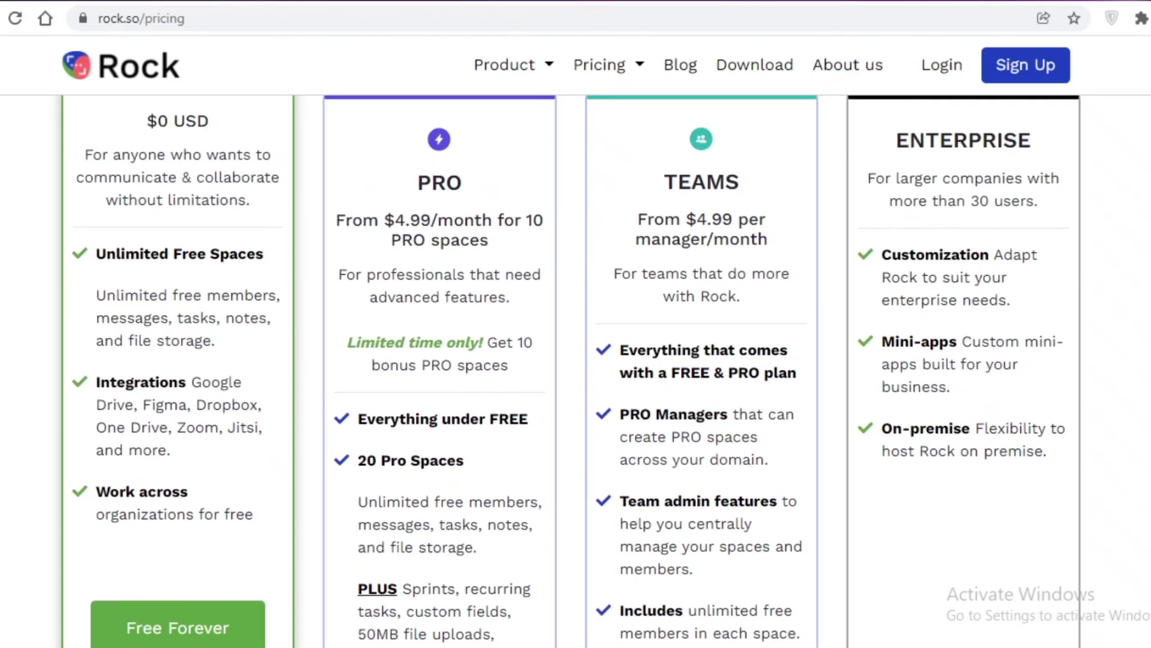
scroll(575, 461, down, 2)
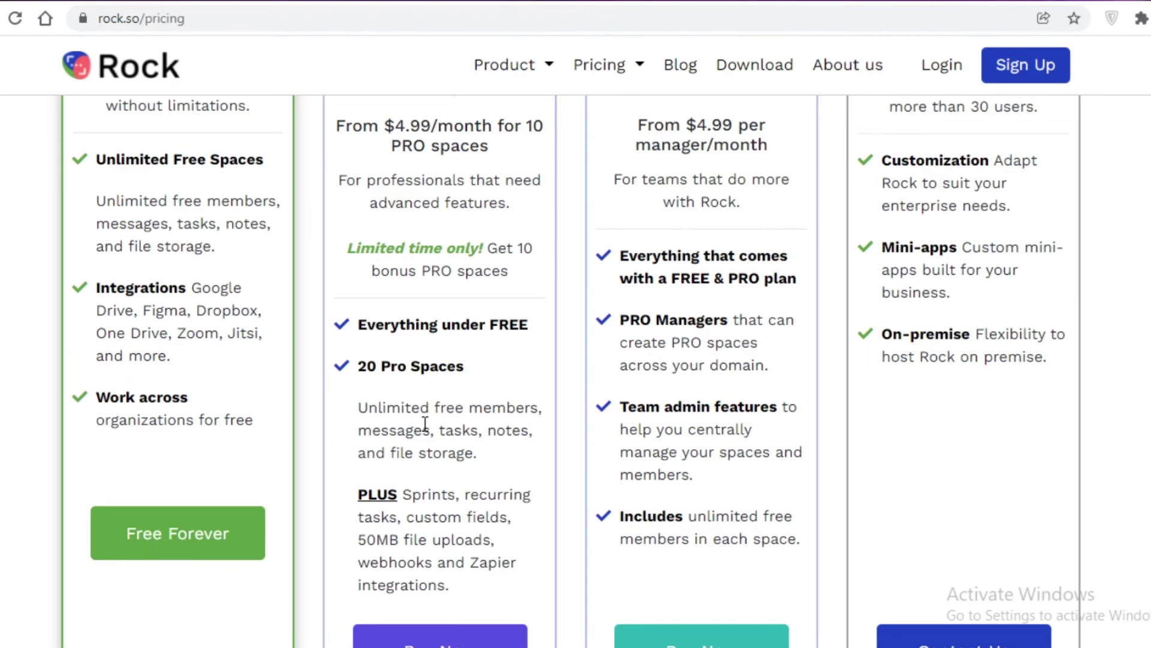
scroll(424, 423, up, 2)
scroll(401, 455, down, 3)
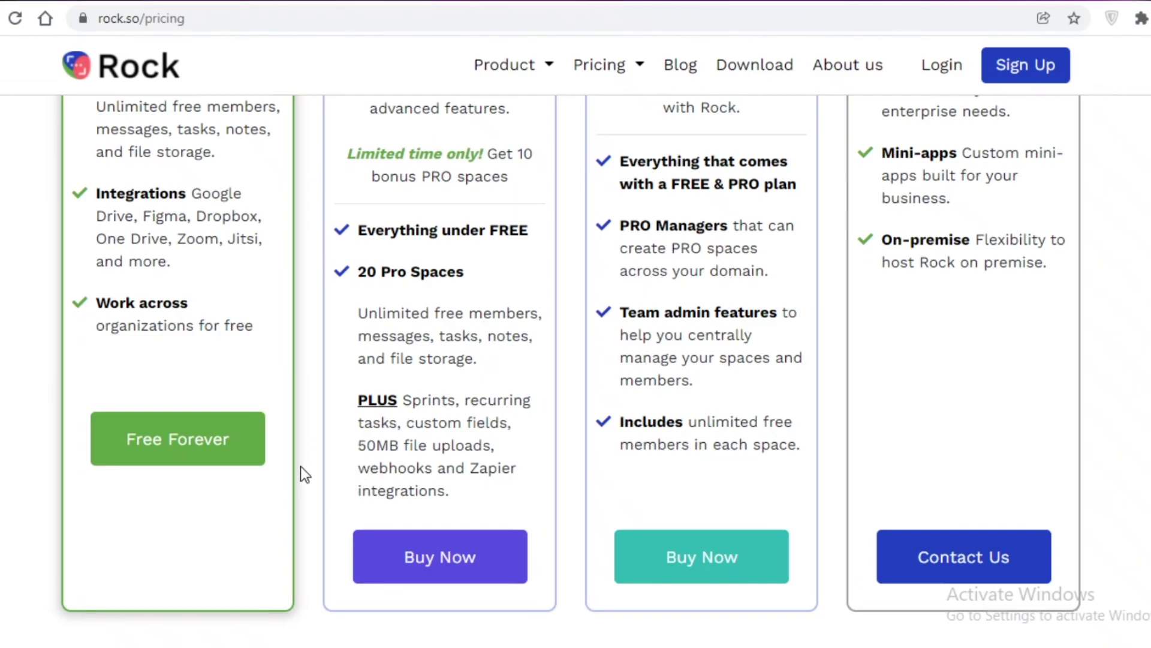
scroll(334, 475, up, 4)
scroll(675, 252, down, 7)
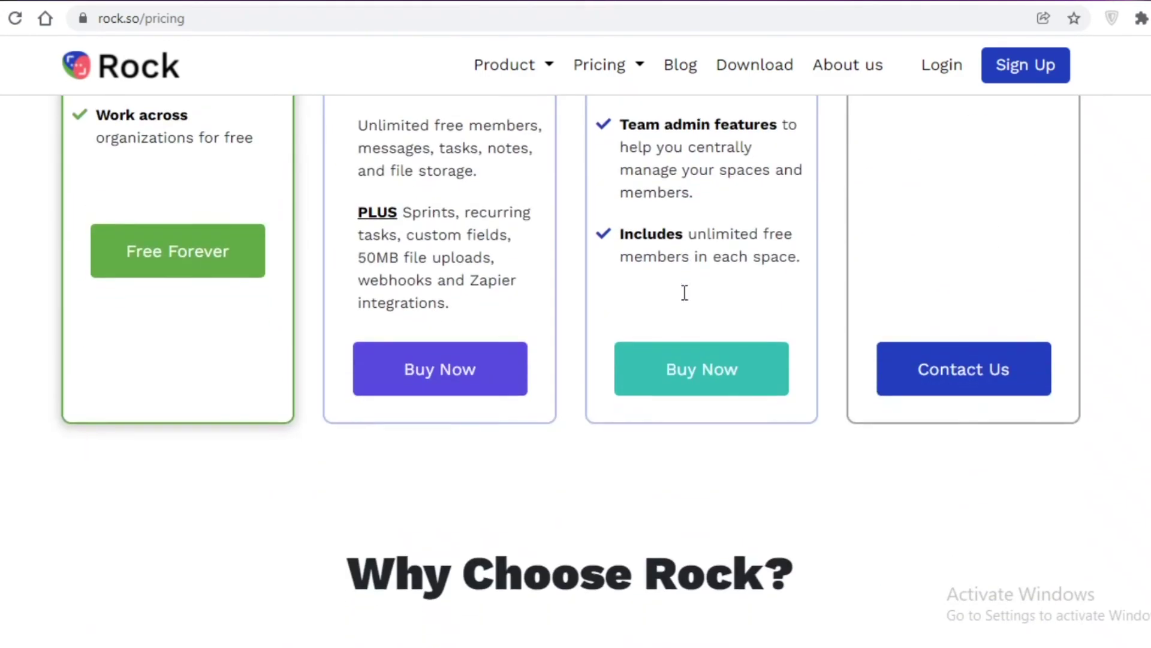
scroll(684, 292, up, 3)
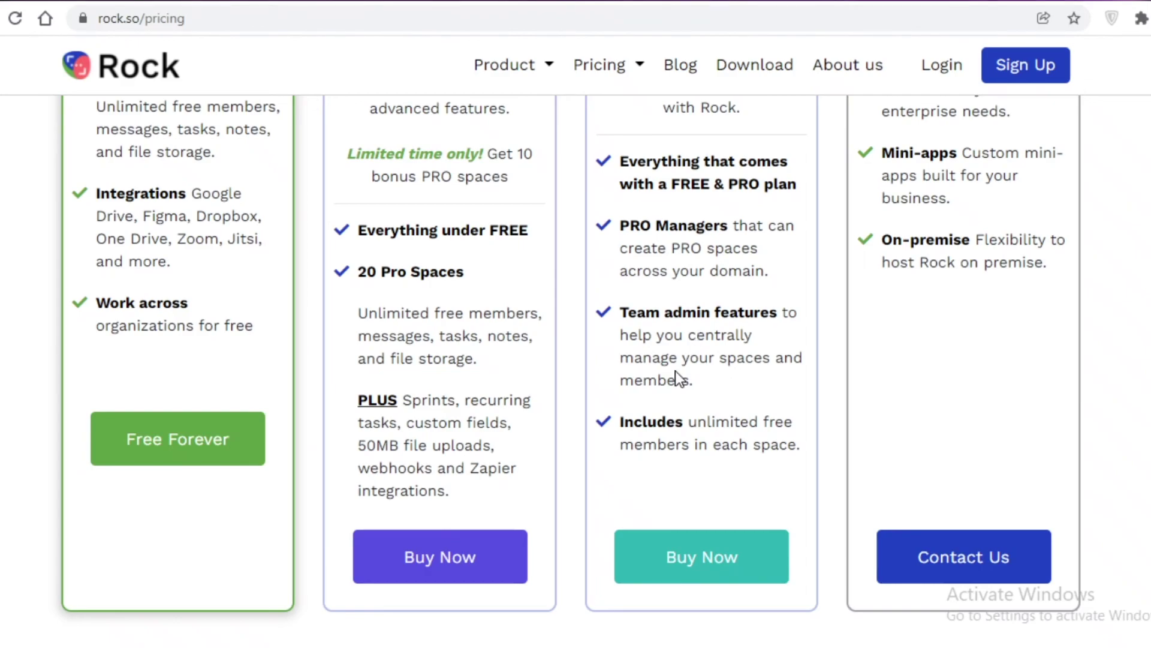
scroll(676, 372, up, 3)
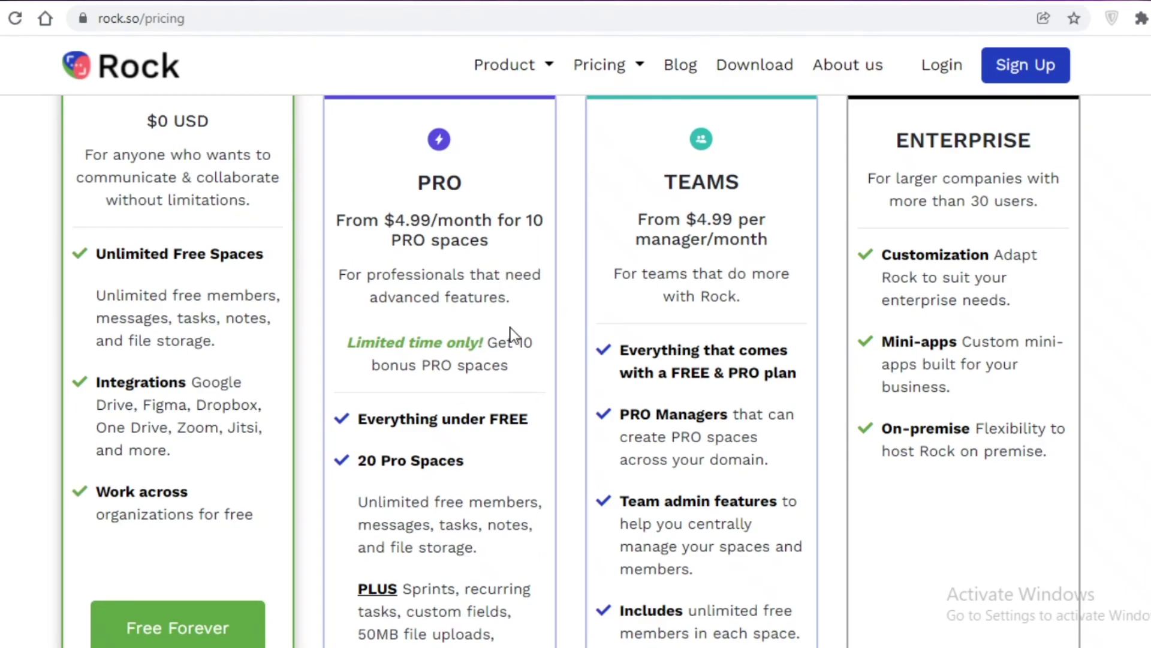
scroll(510, 328, up, 2)
scroll(514, 335, down, 2)
scroll(1053, 286, down, 1)
scroll(1022, 282, up, 3)
scroll(1018, 275, down, 5)
scroll(1014, 351, up, 2)
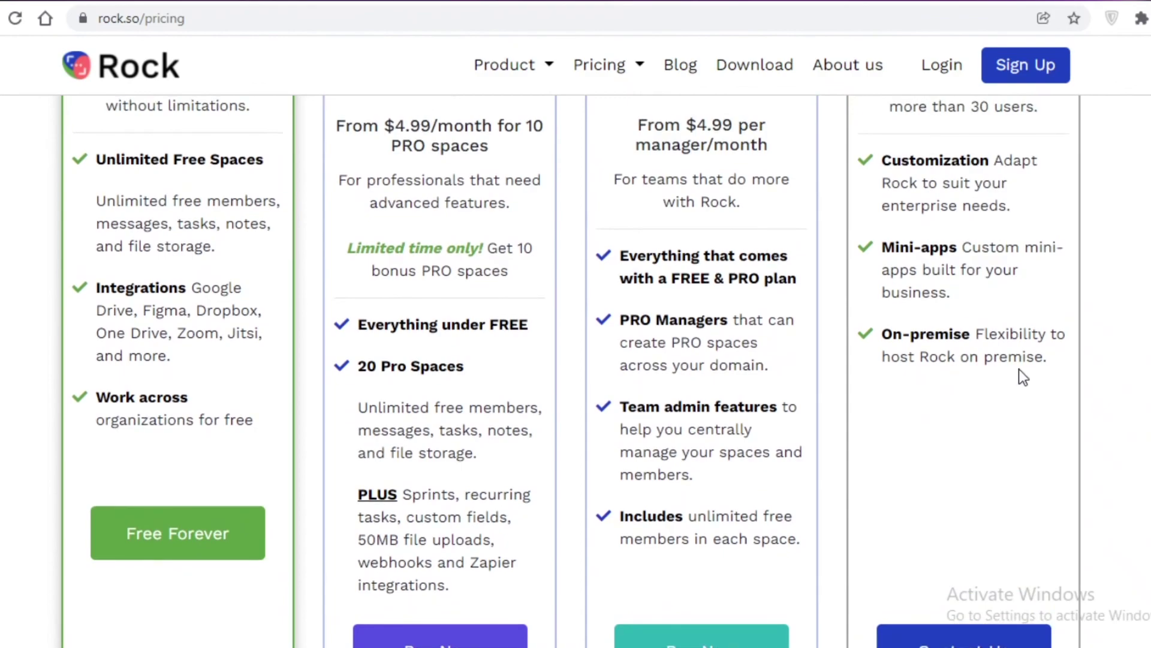
scroll(1019, 370, up, 2)
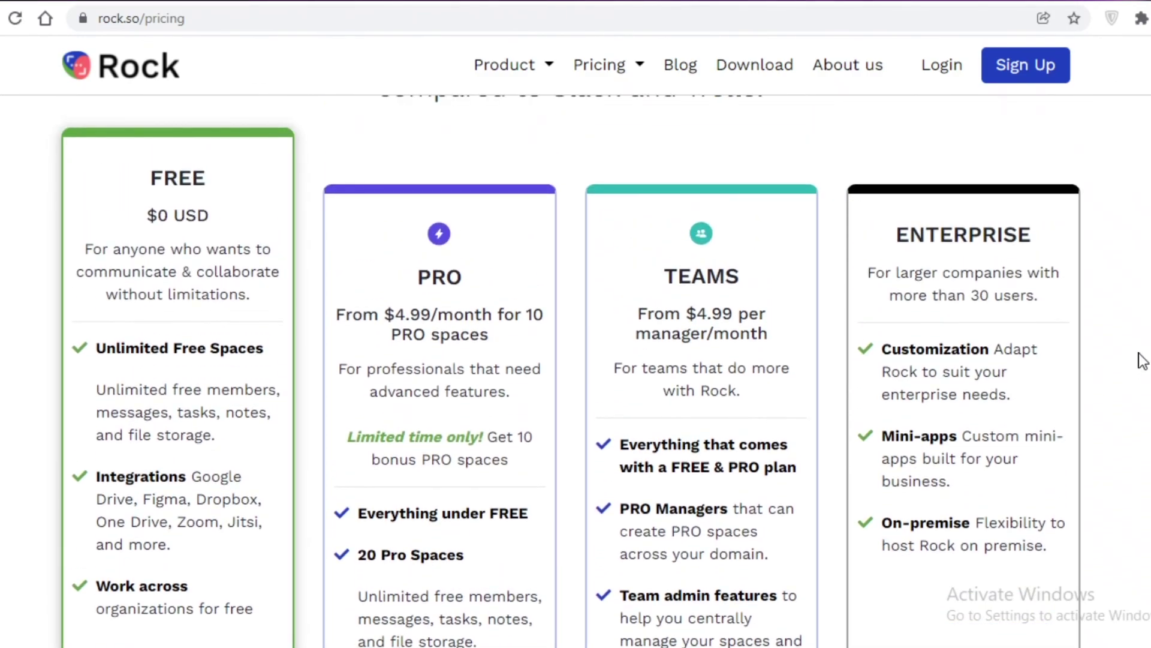
scroll(1135, 364, down, 5)
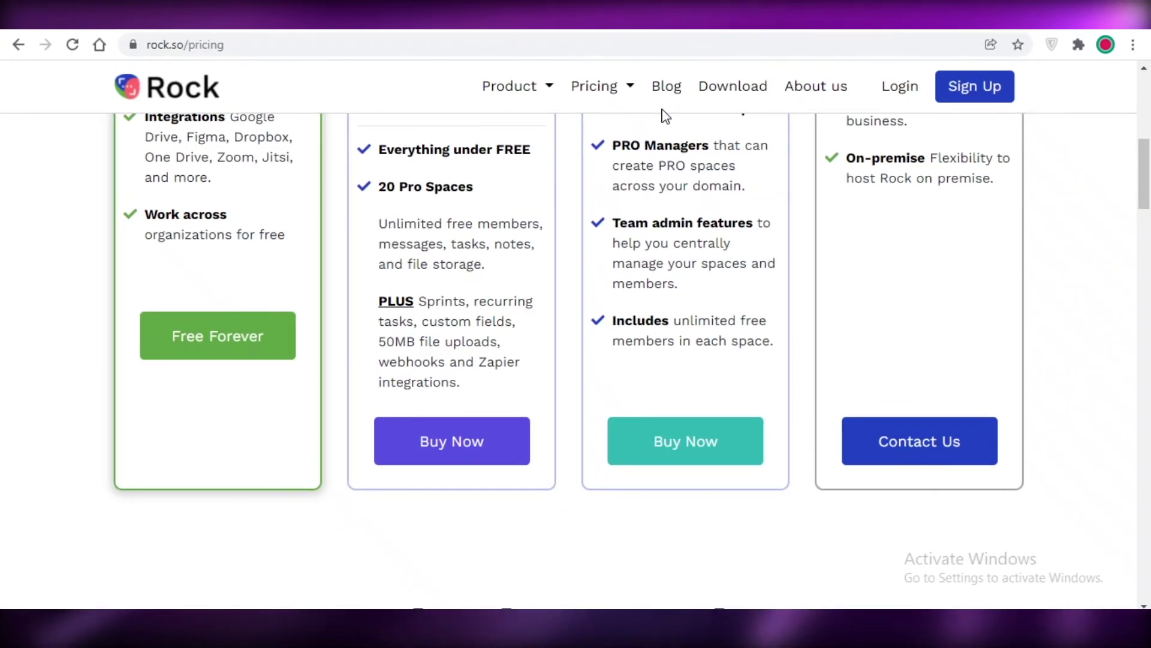
Return to the Art space chat in the web.rock.so browser tab.
click(497, 31)
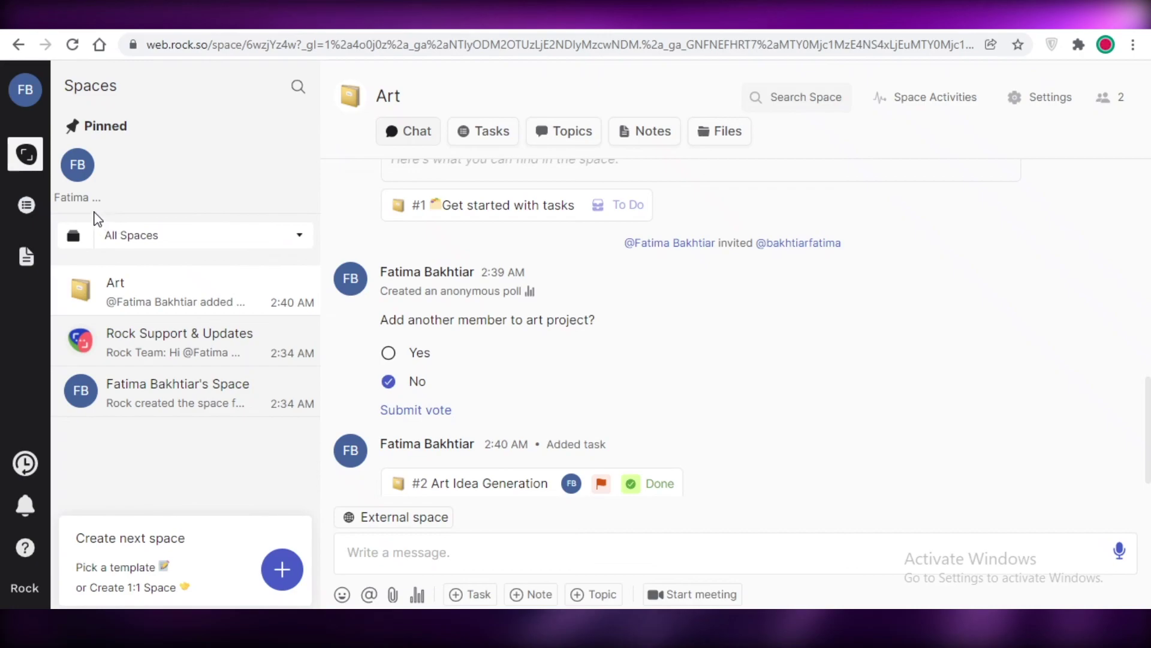